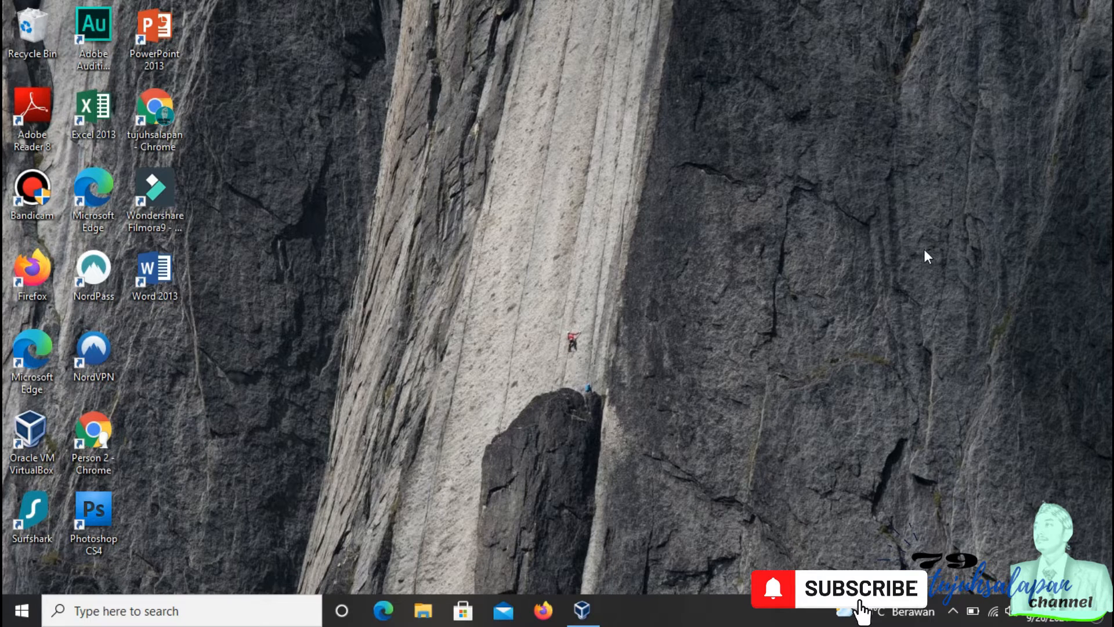
{"action": "right_click", "coordinate": [728, 82]}
{"action": "left_click", "coordinate": [805, 131]}
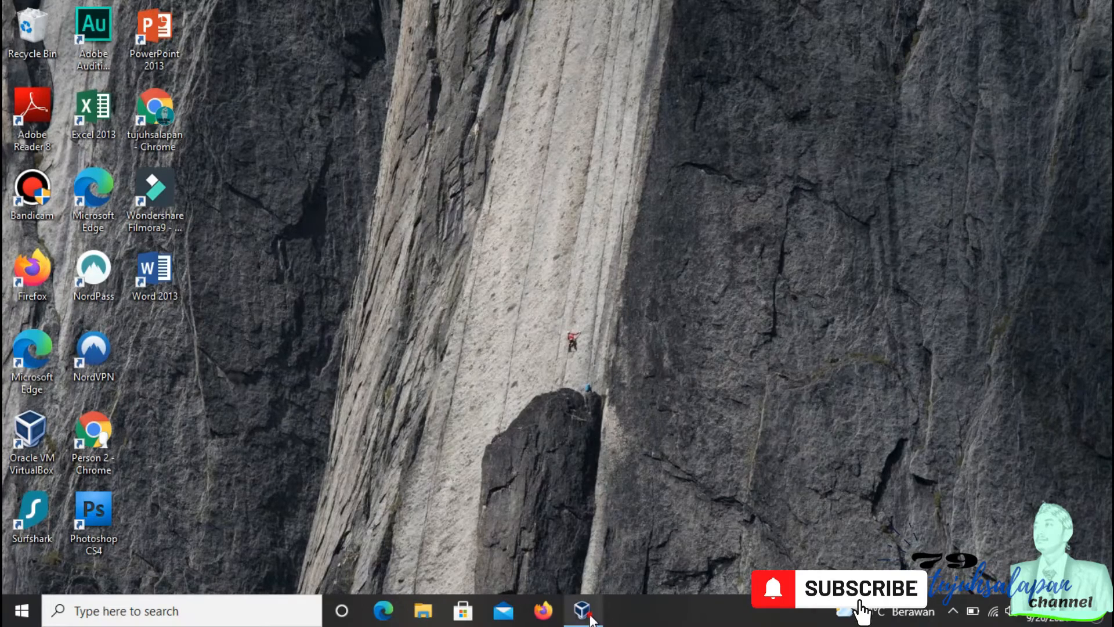
{"action": "left_click", "coordinate": [590, 617]}
{"action": "left_click_drag", "start_coordinate": [614, 165], "coordinate": [568, 98]}
{"action": "left_click", "coordinate": [738, 86]}
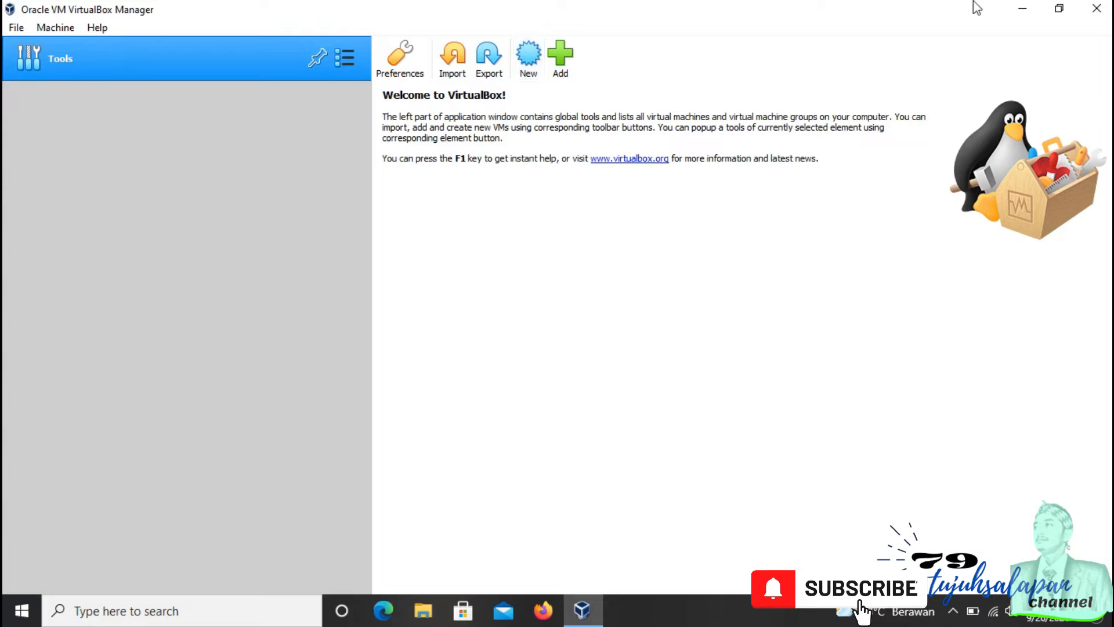
{"action": "left_click", "coordinate": [1022, 8]}
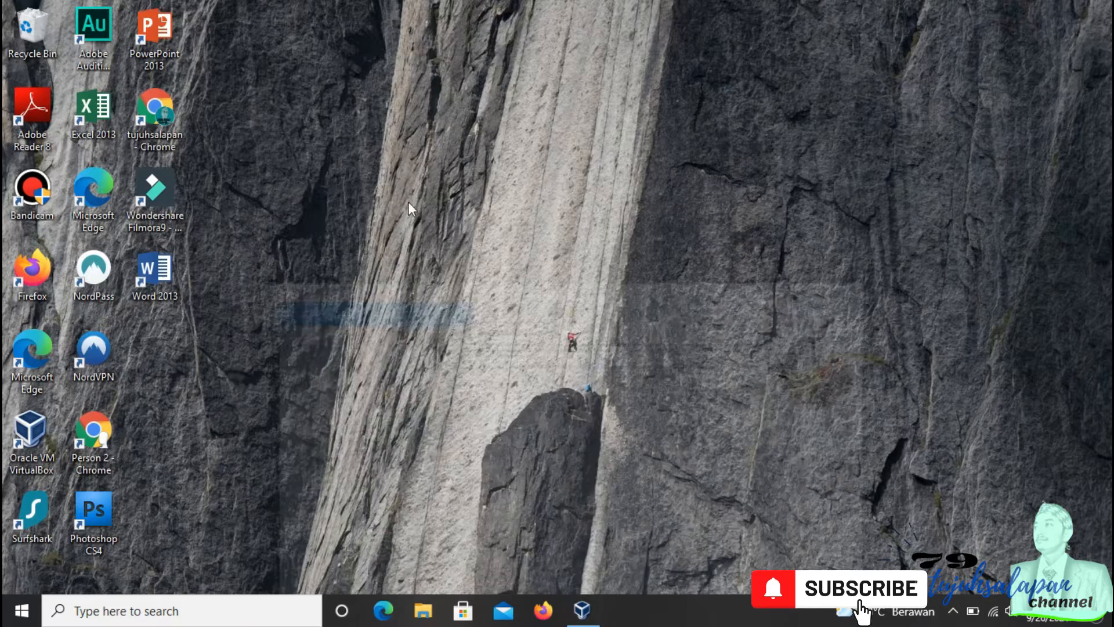
Step: Locate the RDMMadrasah disk image files in the Music folder
{"action": "left_click", "coordinate": [423, 609]}
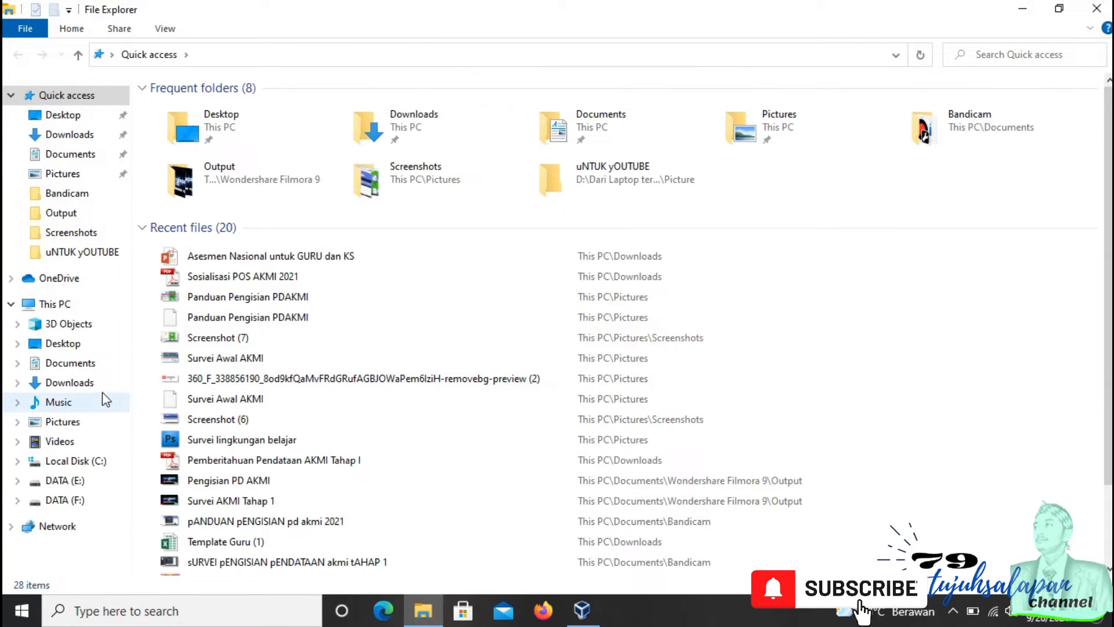
{"action": "left_click", "coordinate": [87, 400]}
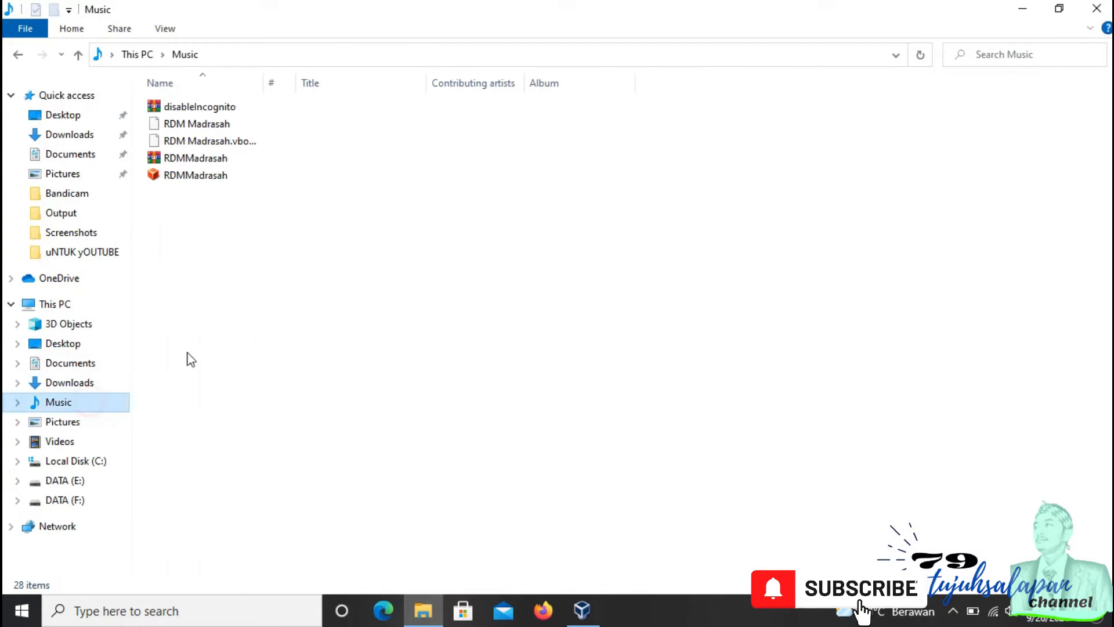
{"action": "left_click", "coordinate": [220, 180]}
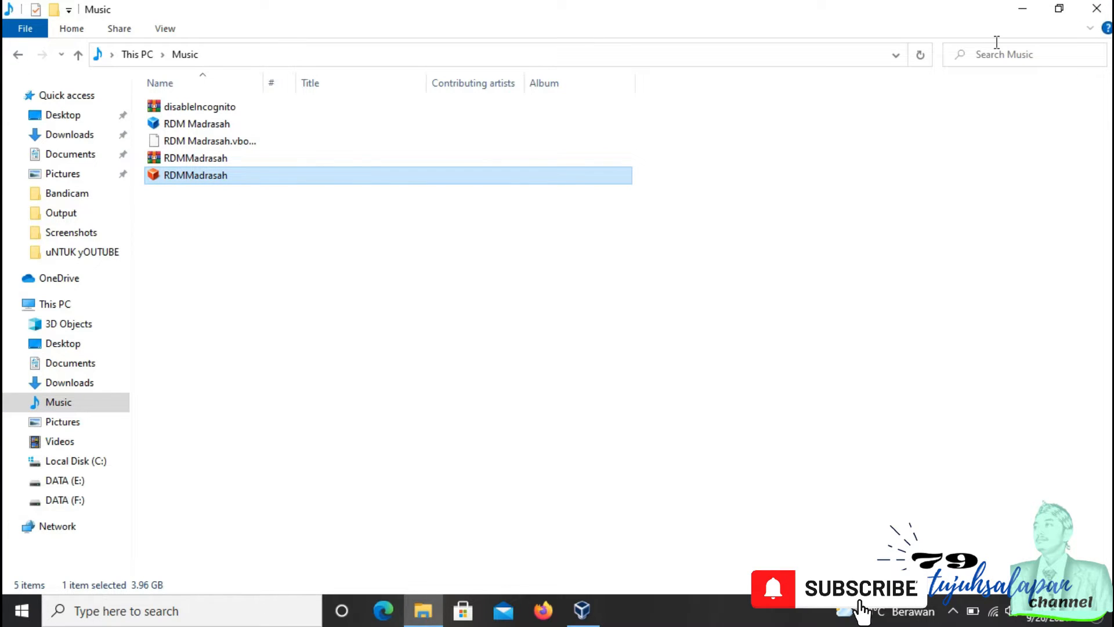
{"action": "left_click", "coordinate": [212, 160]}
{"action": "left_click", "coordinate": [1023, 8]}
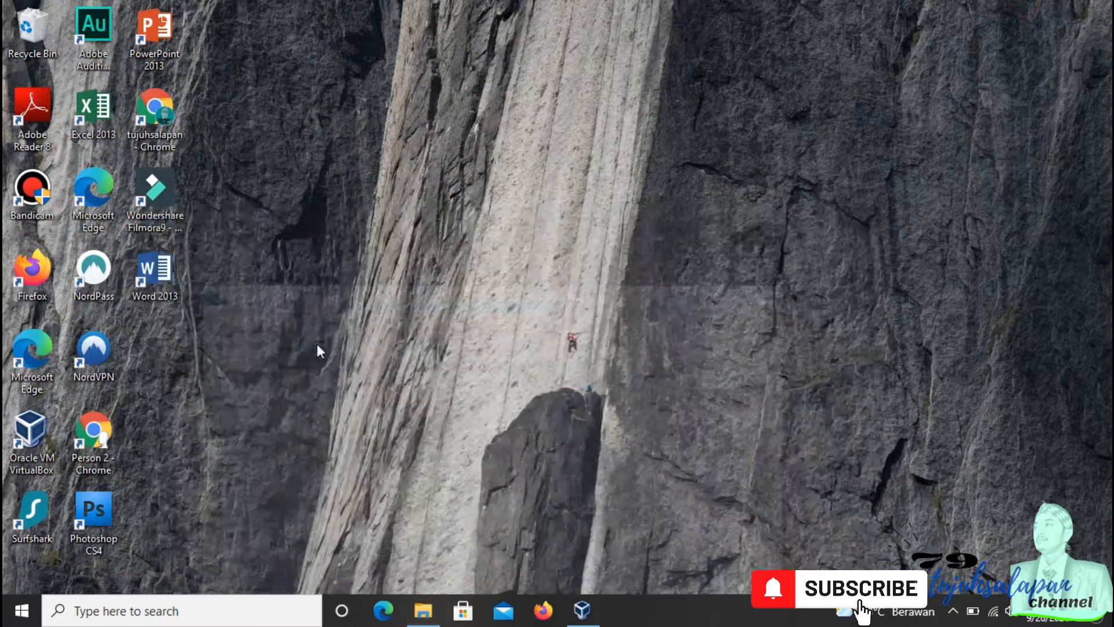
Step: Start creating a new virtual machine and name it RDM
{"action": "left_click", "coordinate": [582, 609]}
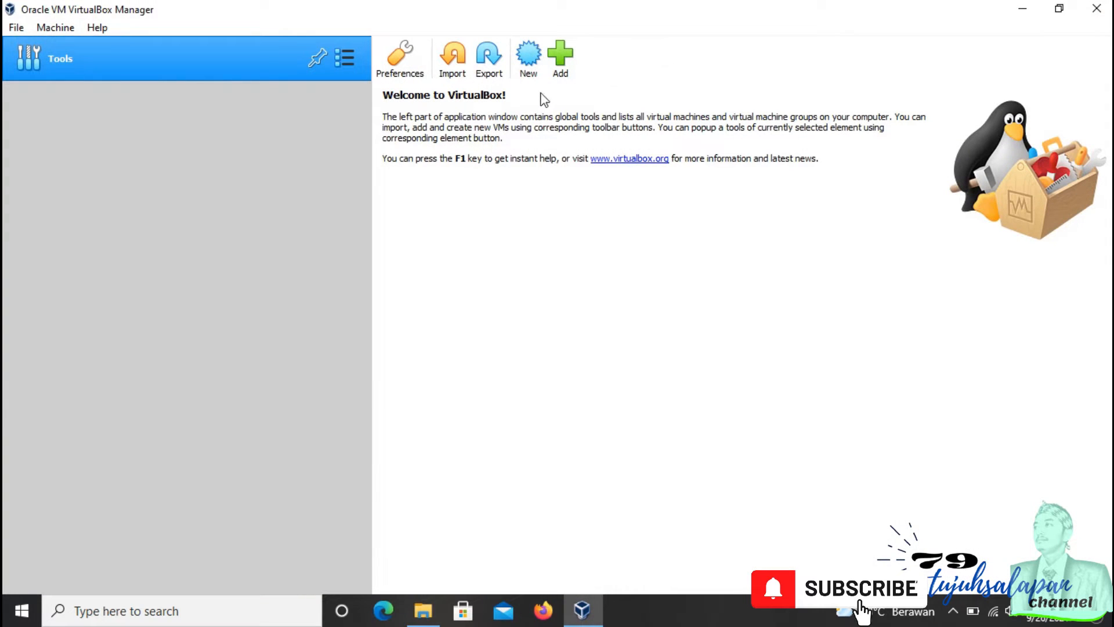
{"action": "left_click", "coordinate": [530, 69]}
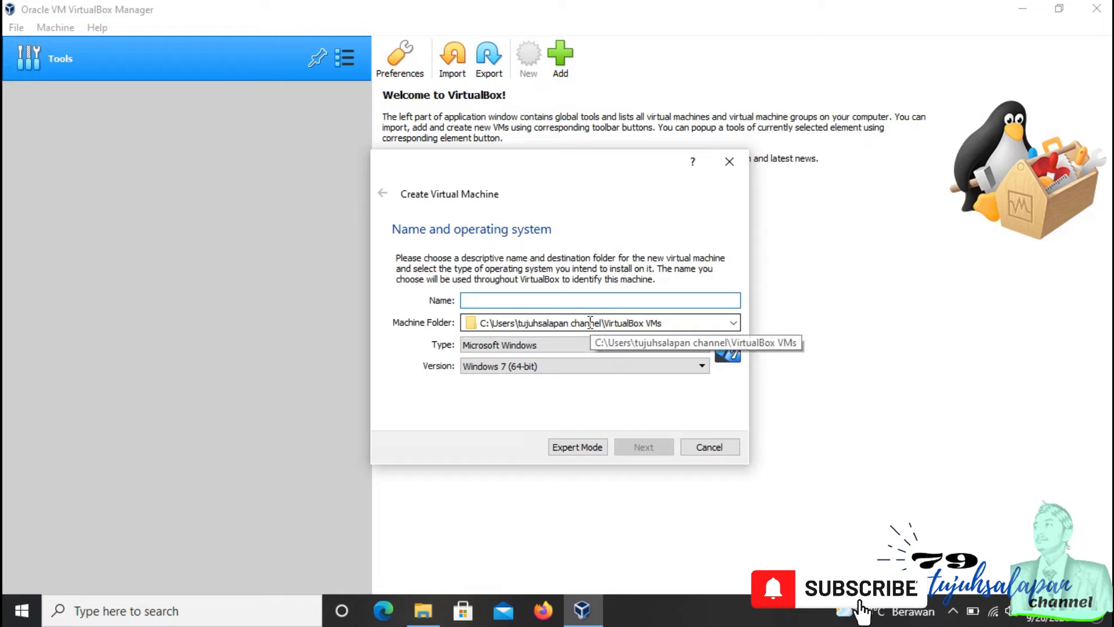
{"action": "type", "text": "RDM"}
Step: Set the machine's type to Linux and version to Debian (64-bit), and continue
{"action": "left_click", "coordinate": [638, 344]}
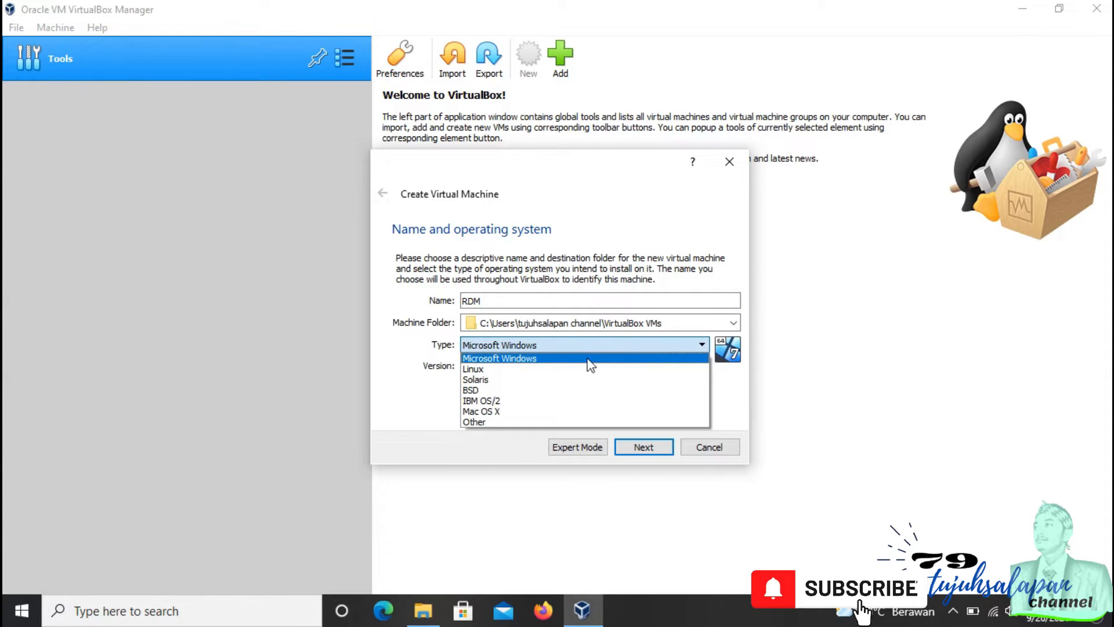
{"action": "left_click", "coordinate": [566, 369]}
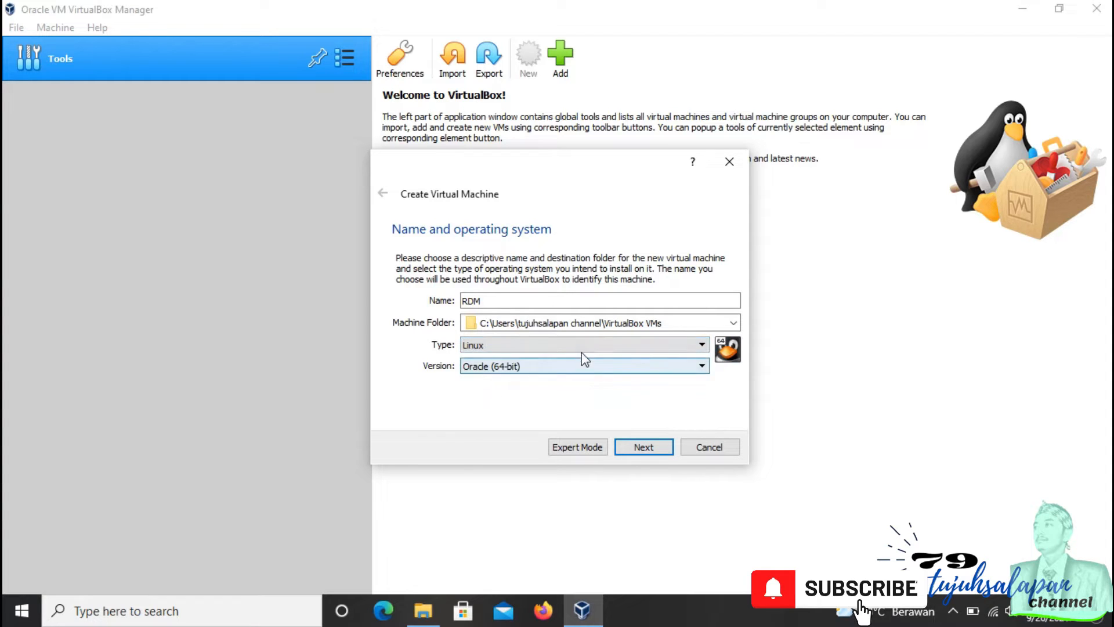
{"action": "left_click", "coordinate": [544, 367]}
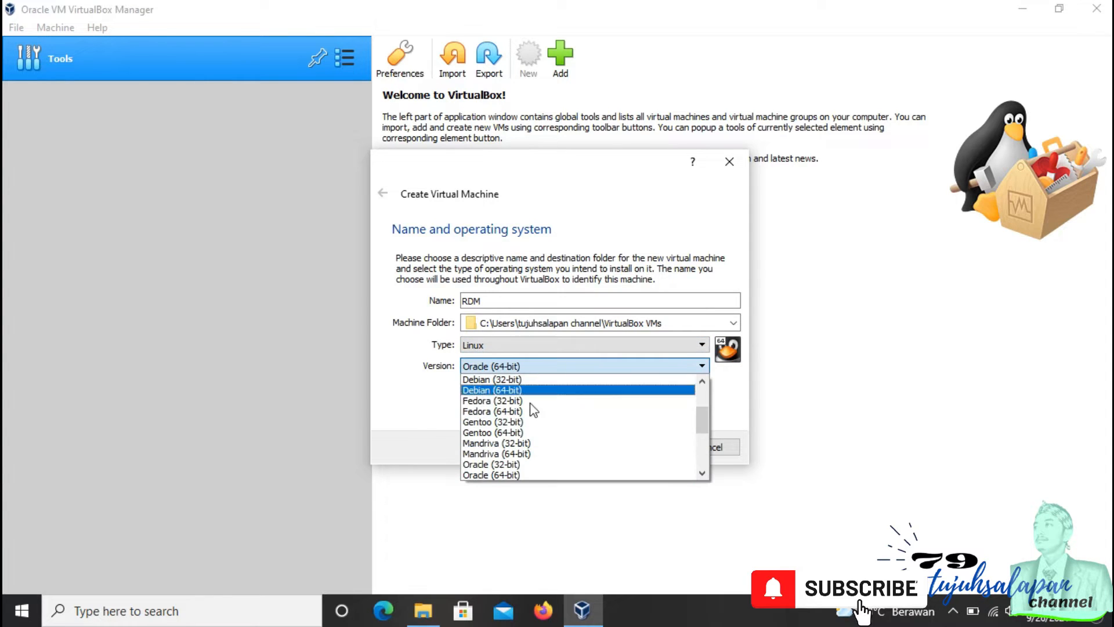
{"action": "left_click", "coordinate": [551, 390]}
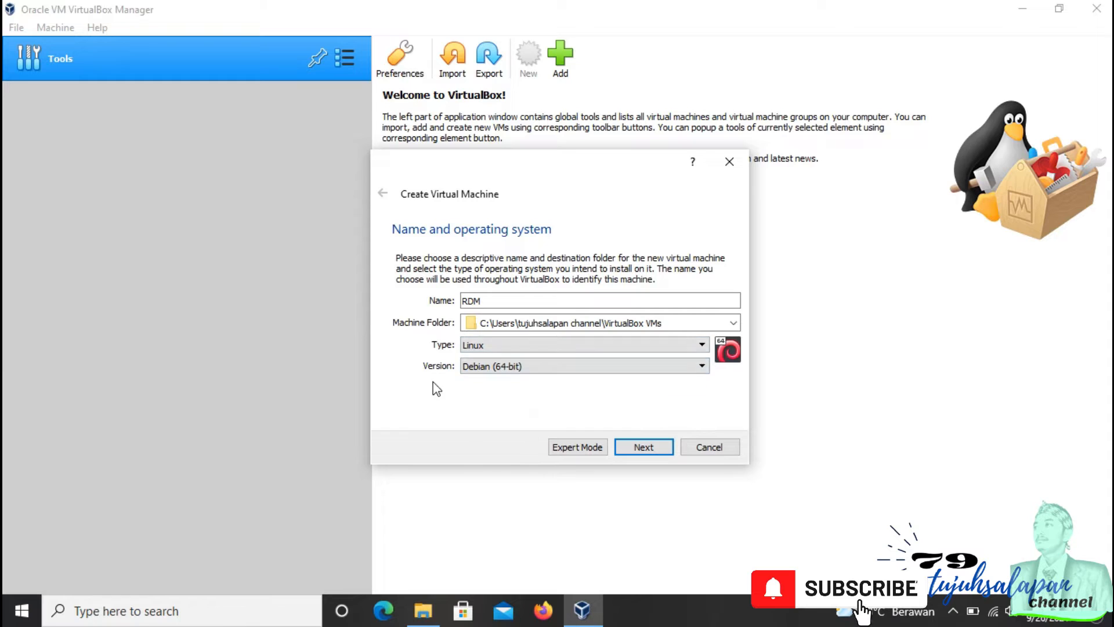
{"action": "left_click", "coordinate": [640, 447]}
Step: Set the base memory to about 1958 MB and continue
{"action": "left_click", "coordinate": [465, 307]}
{"action": "left_click_drag", "start_coordinate": [469, 309], "coordinate": [530, 312]}
{"action": "left_click", "coordinate": [660, 447]}
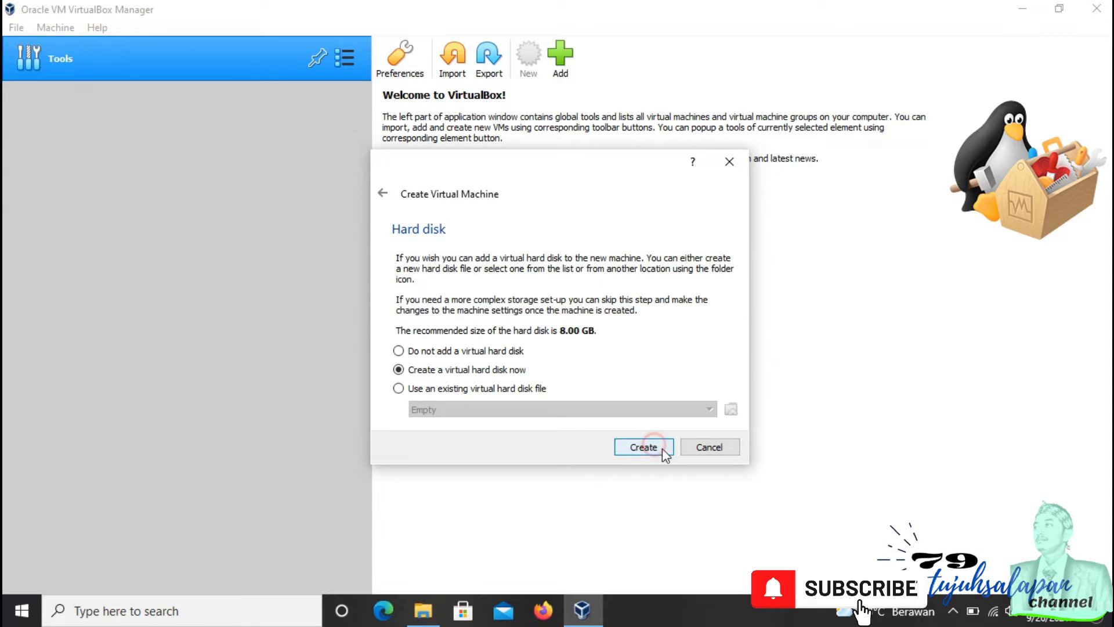
Step: Attach the existing RDMMadrasah.vdi disk from the Music folder as the hard disk and create the machine
{"action": "left_click", "coordinate": [507, 387]}
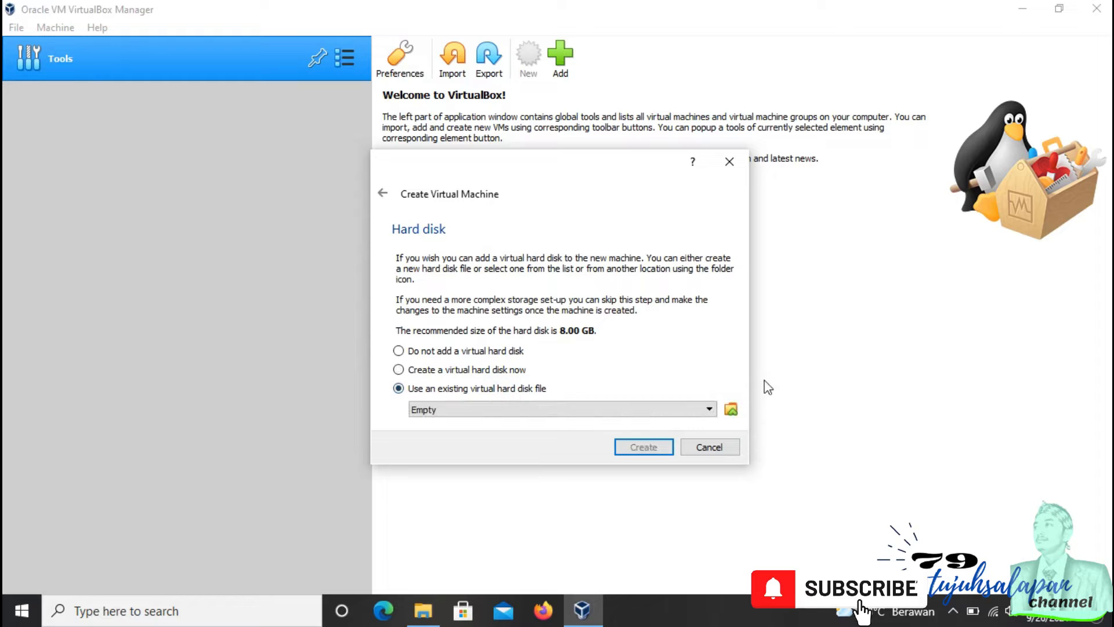
{"action": "left_click", "coordinate": [731, 410]}
{"action": "left_click", "coordinate": [394, 272]}
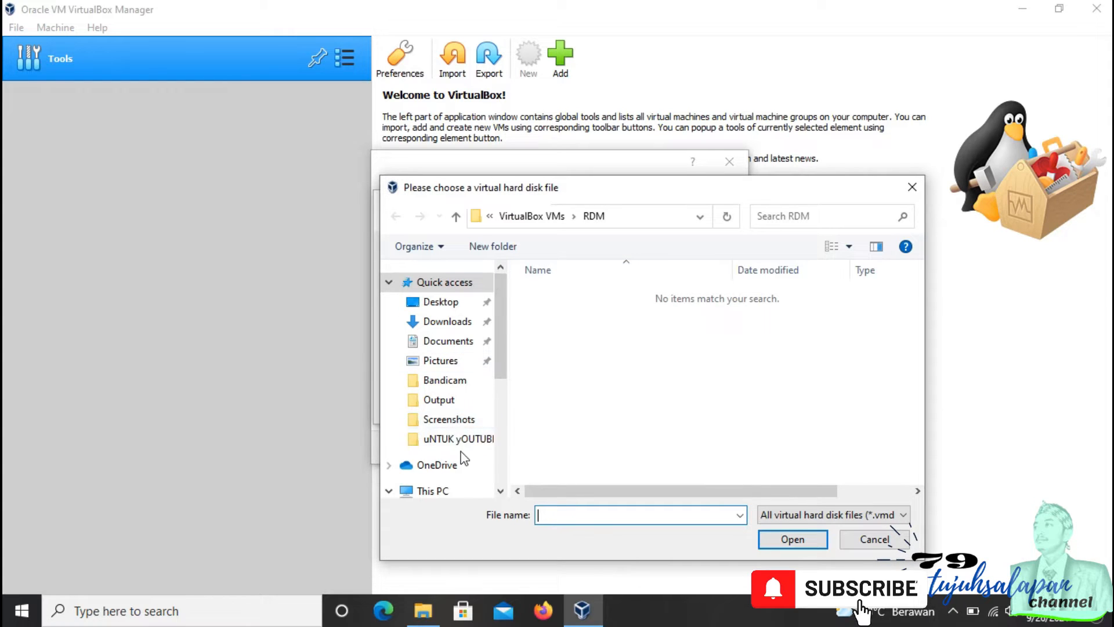
{"action": "scroll", "coordinate": [464, 459], "scroll_direction": "down", "scroll_amount": 3}
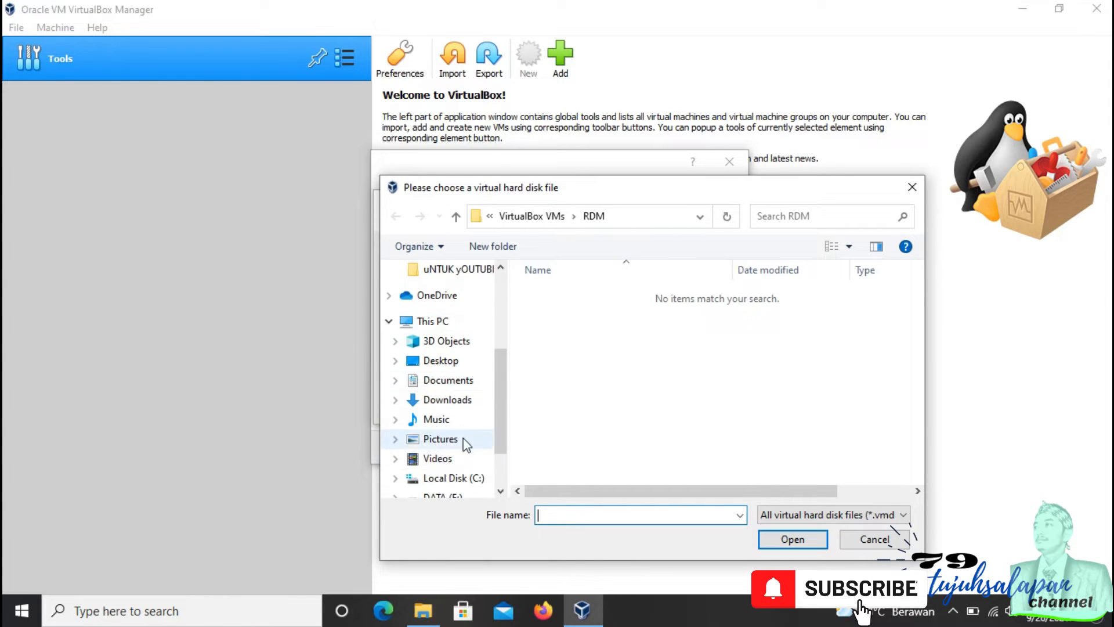
{"action": "left_click", "coordinate": [437, 419]}
{"action": "left_click", "coordinate": [592, 295]}
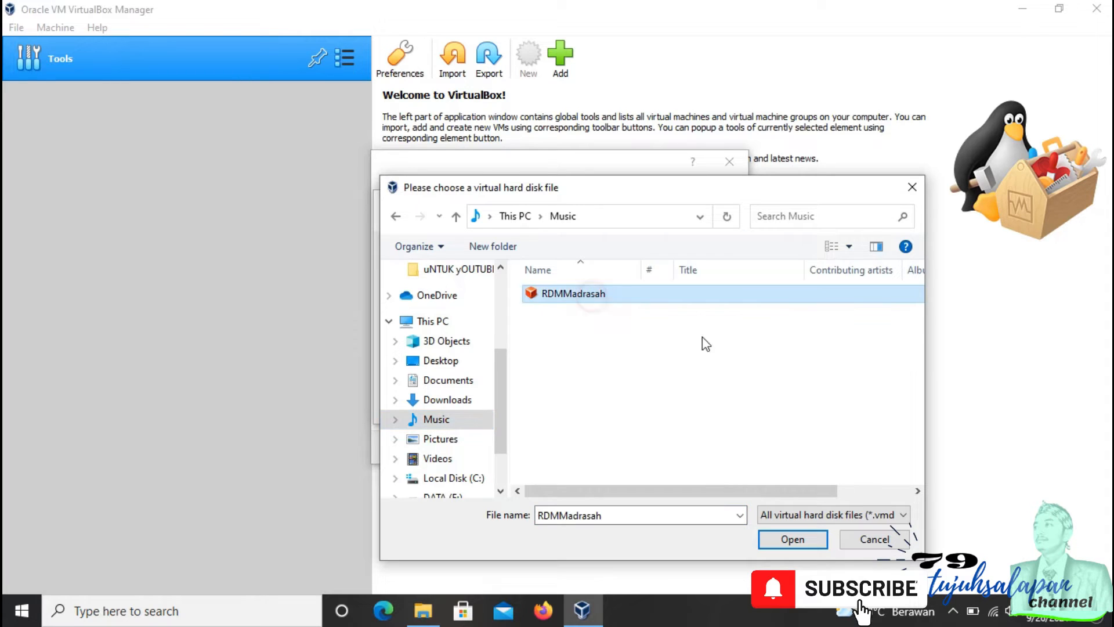
{"action": "left_click", "coordinate": [793, 539]}
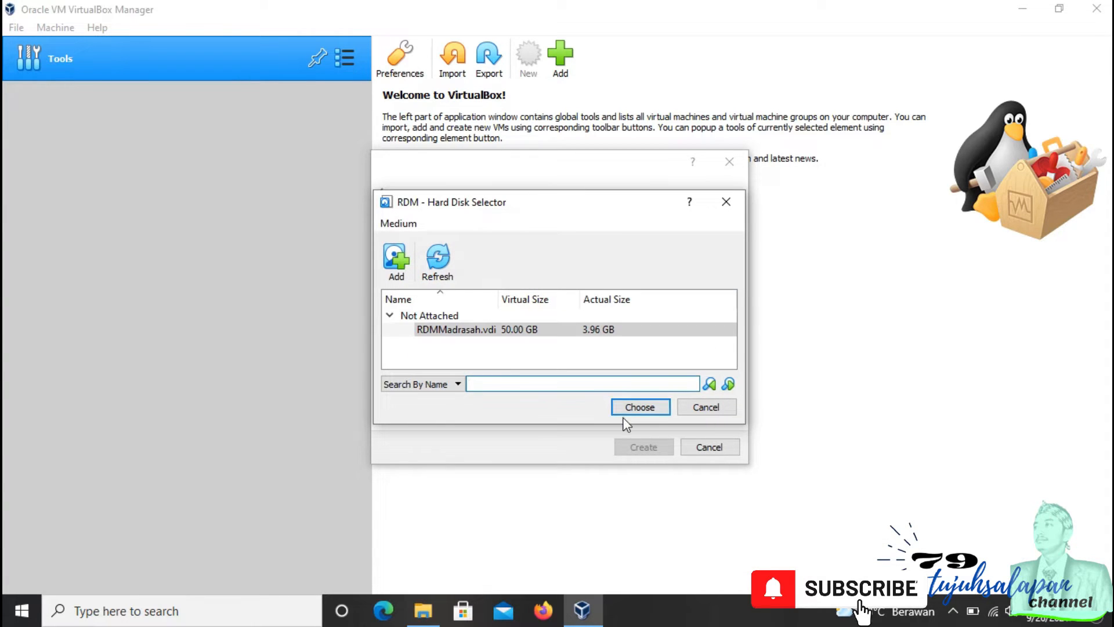
{"action": "left_click", "coordinate": [630, 410]}
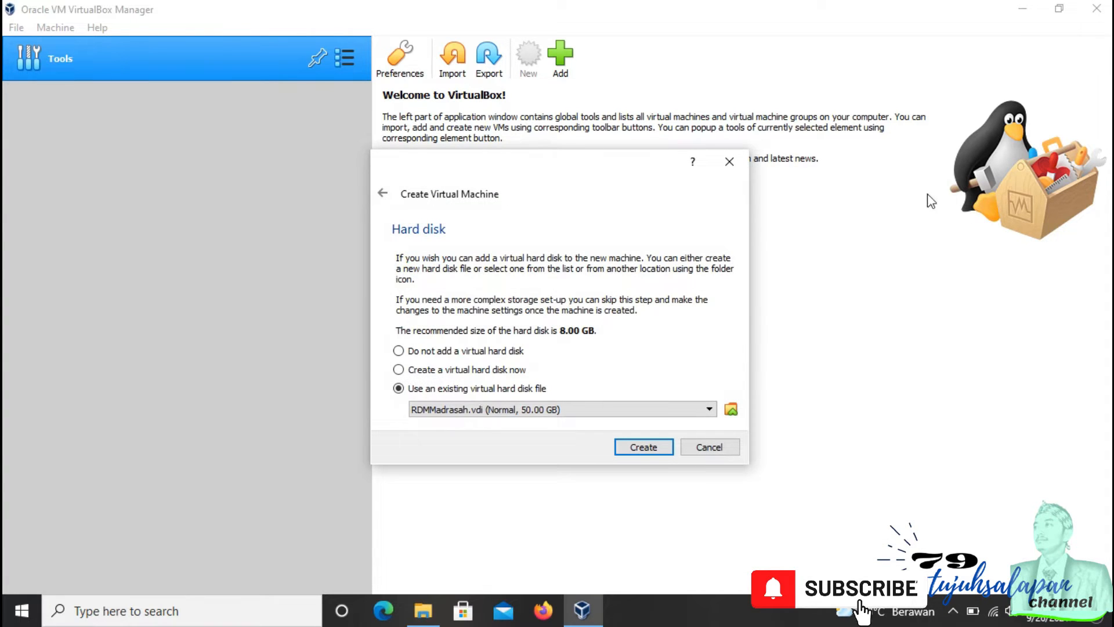
{"action": "left_click", "coordinate": [649, 443]}
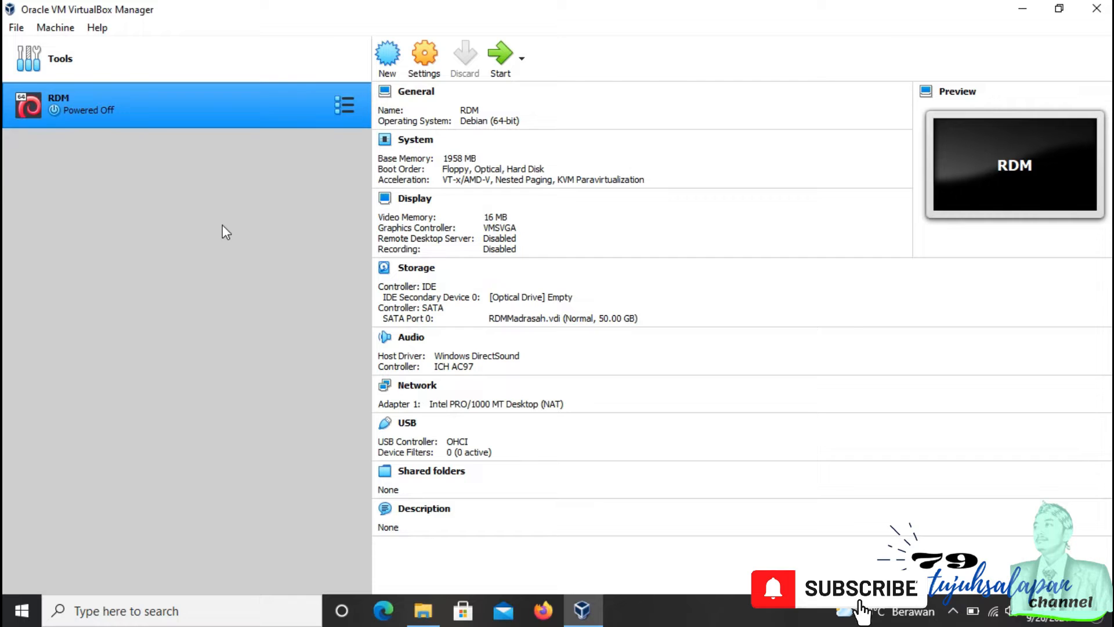
Step: Open the RDM machine's settings and review the General, System, Display and Storage pages
{"action": "left_click", "coordinate": [426, 54]}
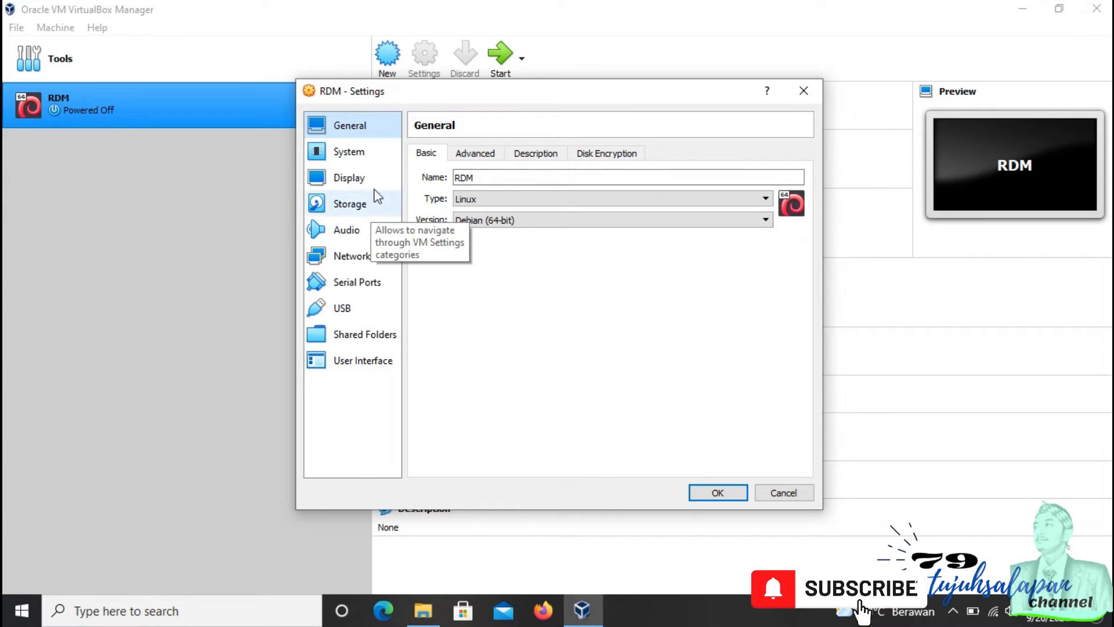
{"action": "left_click", "coordinate": [365, 152]}
{"action": "left_click", "coordinate": [345, 131]}
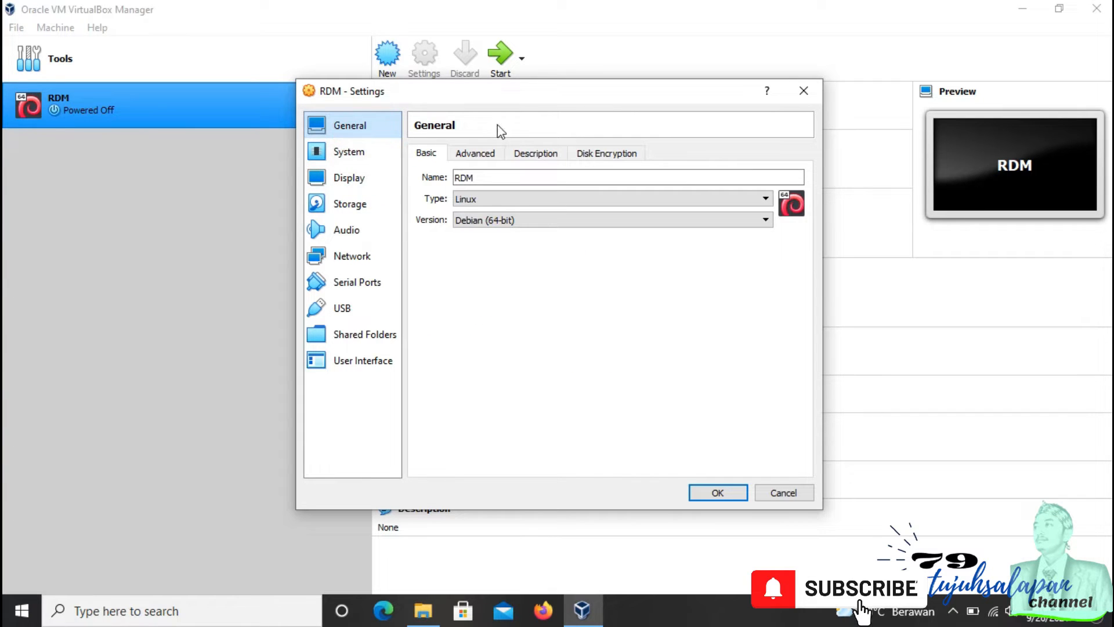
{"action": "left_click", "coordinate": [478, 153]}
{"action": "left_click", "coordinate": [351, 175]}
{"action": "left_click", "coordinate": [502, 154]}
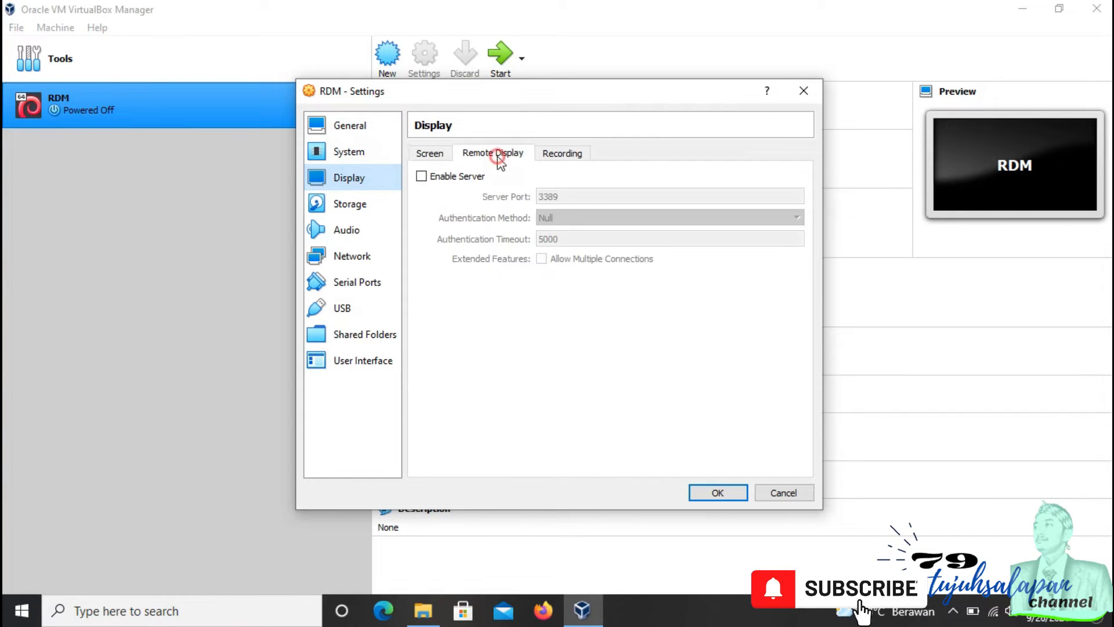
{"action": "left_click", "coordinate": [349, 153]}
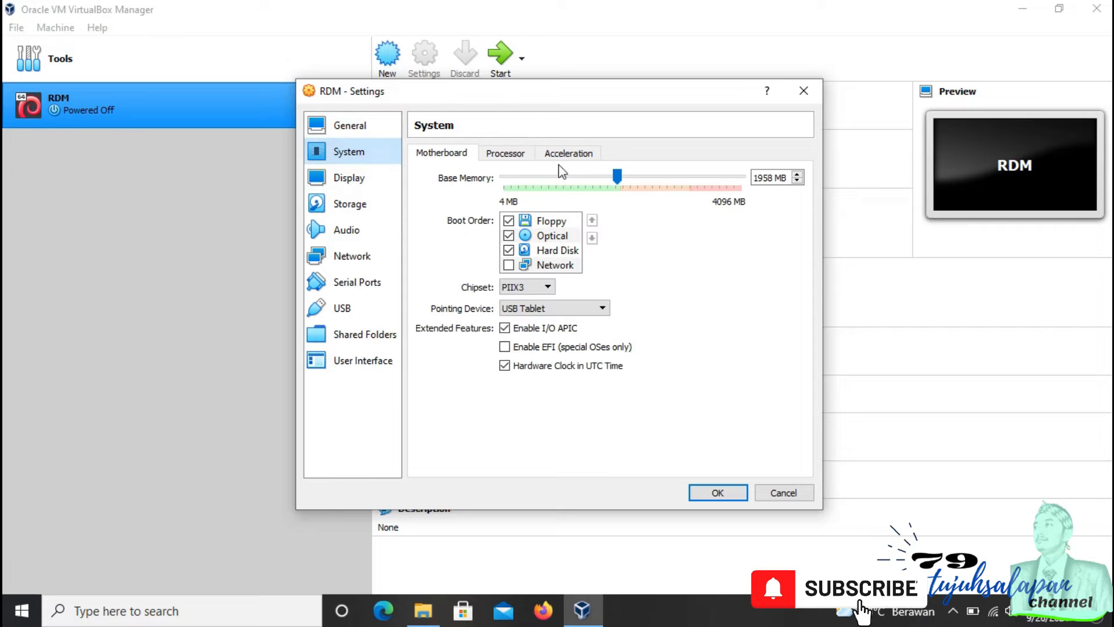
{"action": "left_click", "coordinate": [504, 154]}
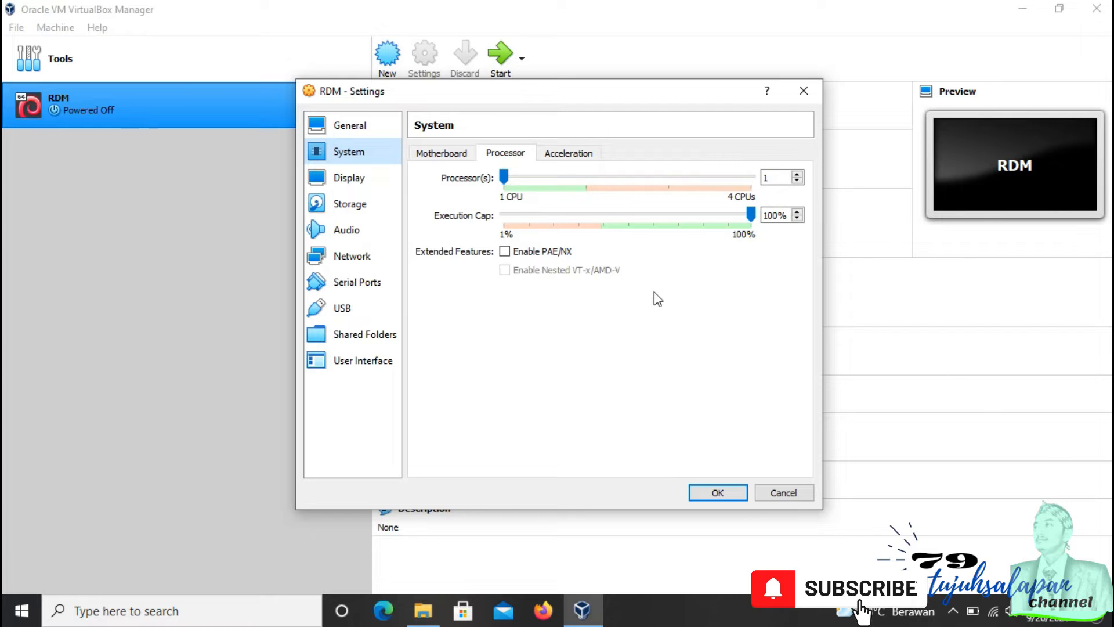
{"action": "left_click", "coordinate": [388, 182]}
{"action": "left_click", "coordinate": [349, 204]}
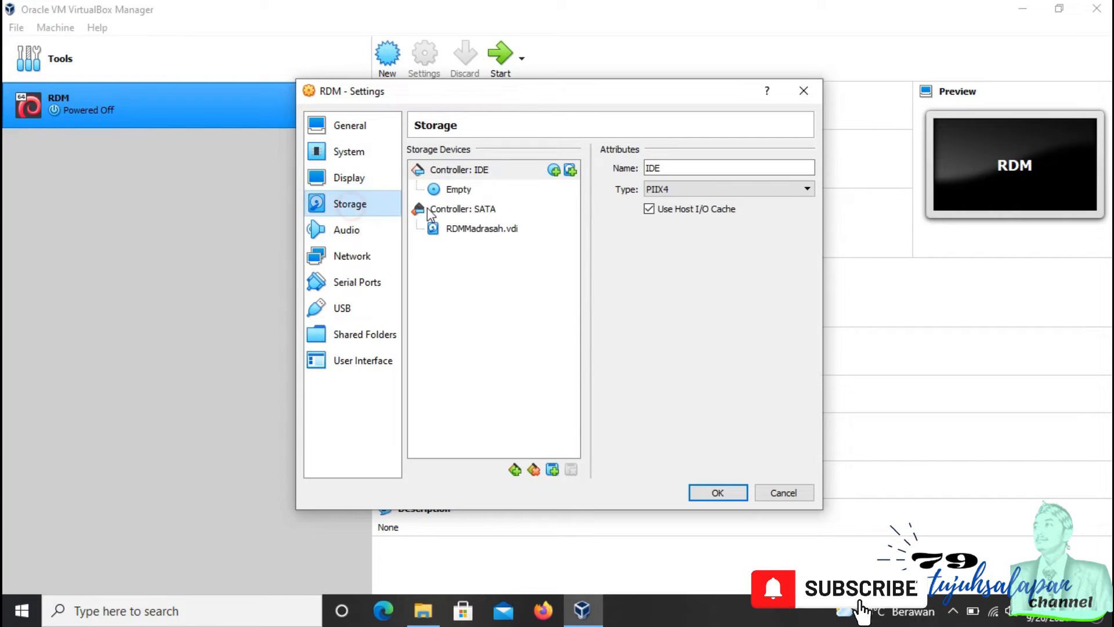
Step: Enable network Adapter 2 and attach it to NAT
{"action": "left_click", "coordinate": [364, 263]}
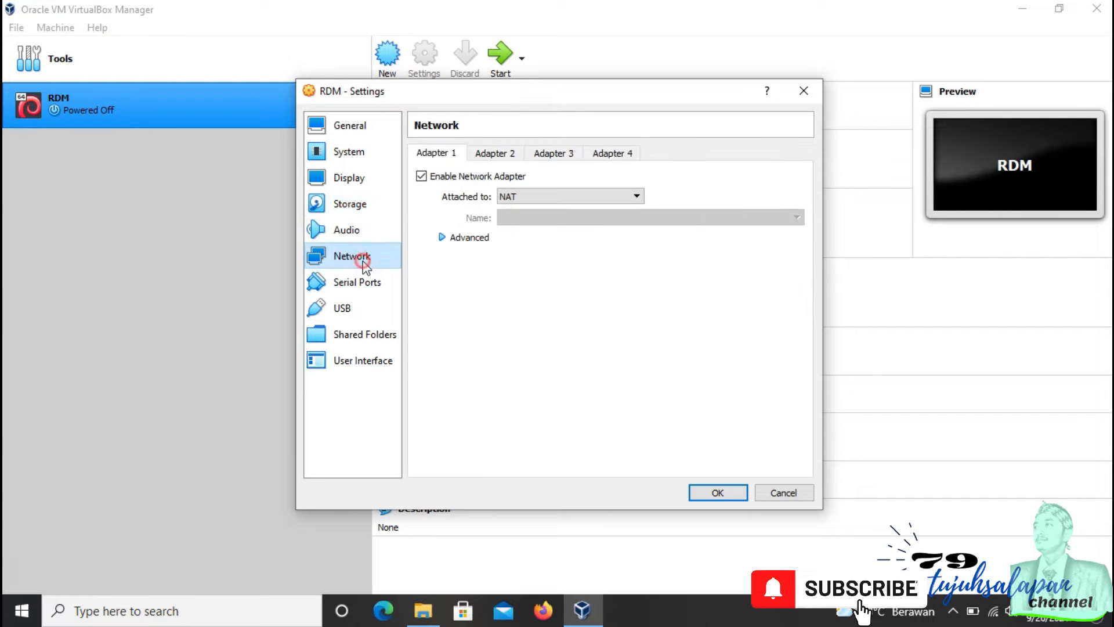
{"action": "left_click", "coordinate": [494, 153]}
{"action": "left_click", "coordinate": [436, 176]}
{"action": "left_click", "coordinate": [579, 196]}
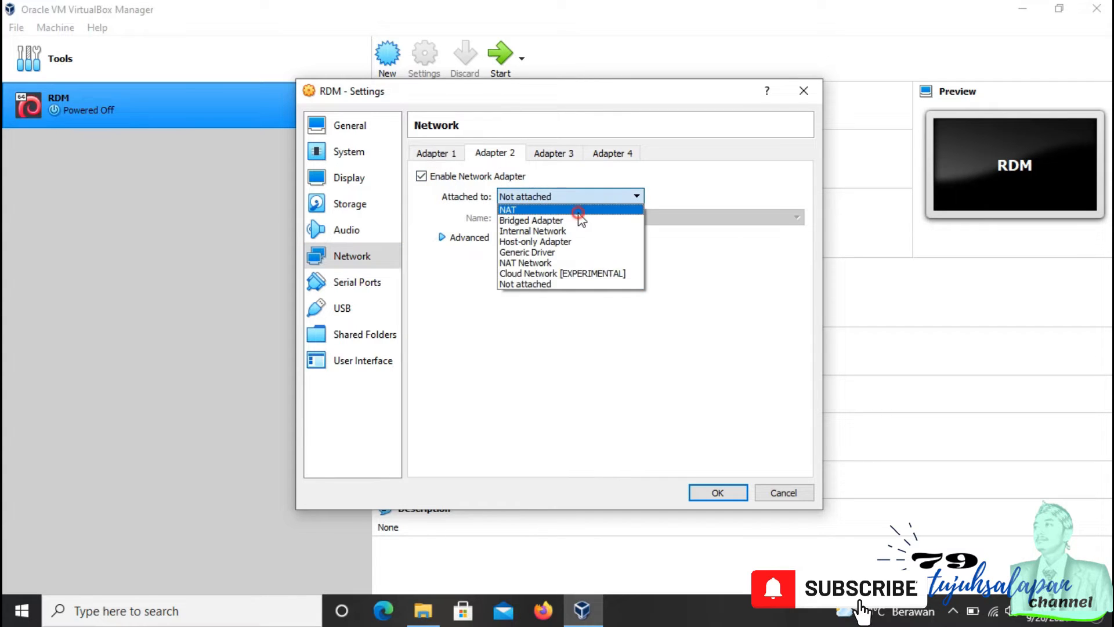
{"action": "left_click", "coordinate": [578, 208]}
Step: Attach network Adapter 1 to Host-only Adapter using the VirtualBox Host-Only Ethernet Adapter
{"action": "left_click", "coordinate": [439, 153]}
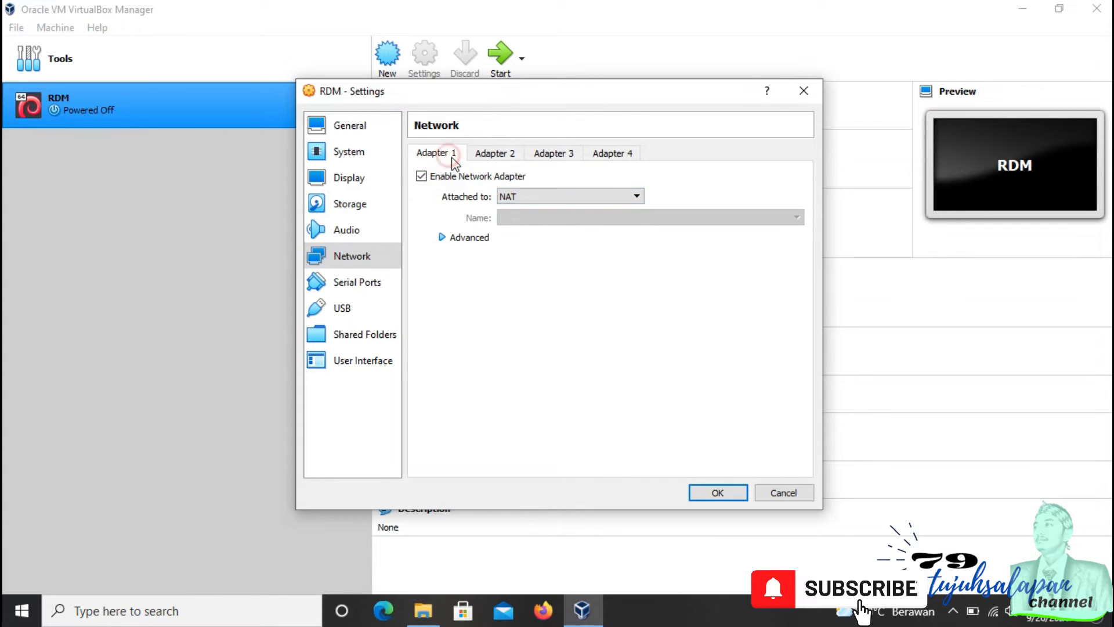
{"action": "left_click", "coordinate": [552, 196]}
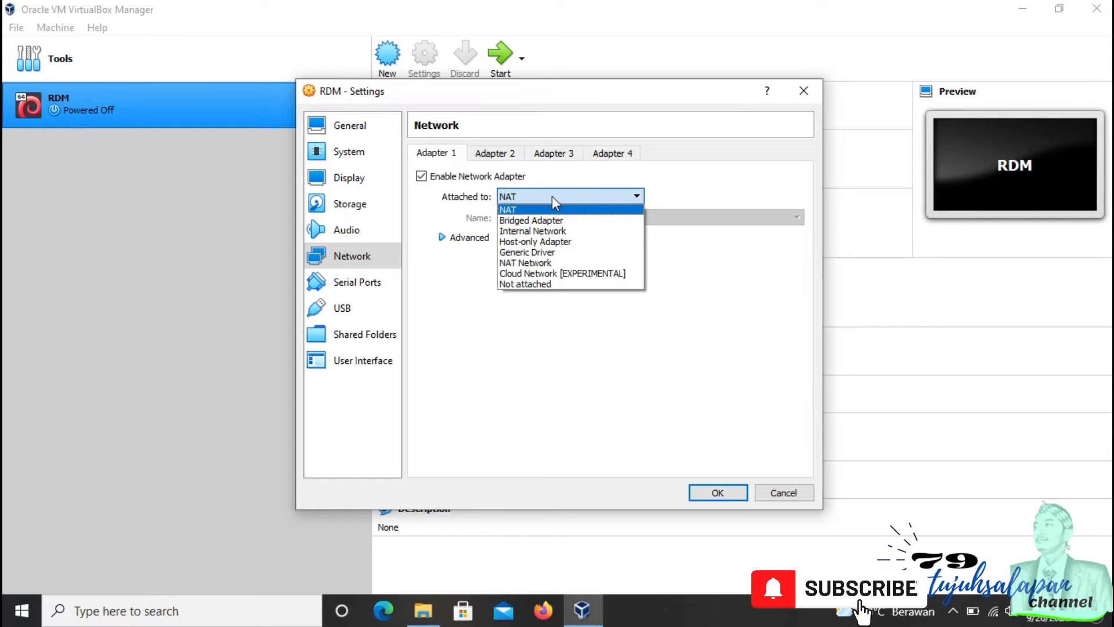
{"action": "left_click", "coordinate": [548, 241]}
{"action": "left_click", "coordinate": [587, 218]}
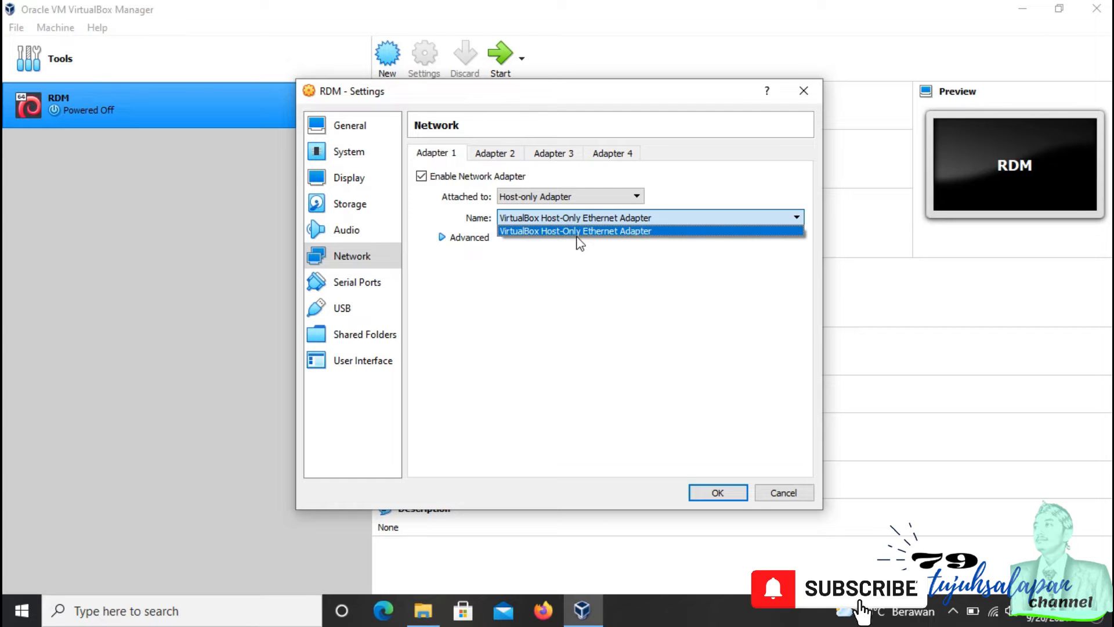
{"action": "left_click", "coordinate": [584, 198]}
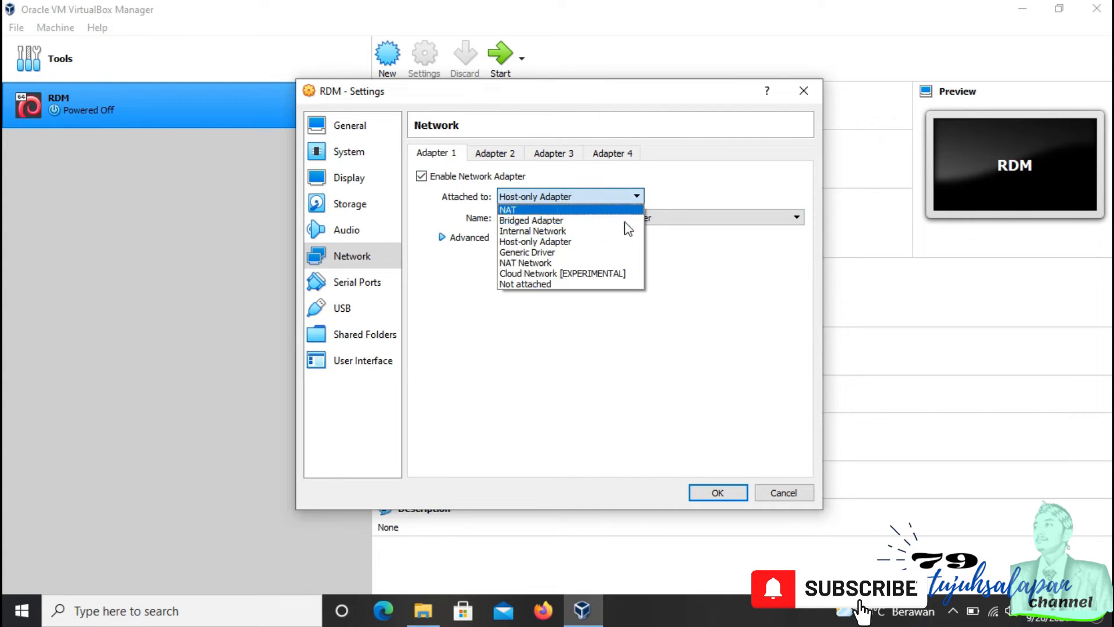
{"action": "left_click", "coordinate": [745, 237]}
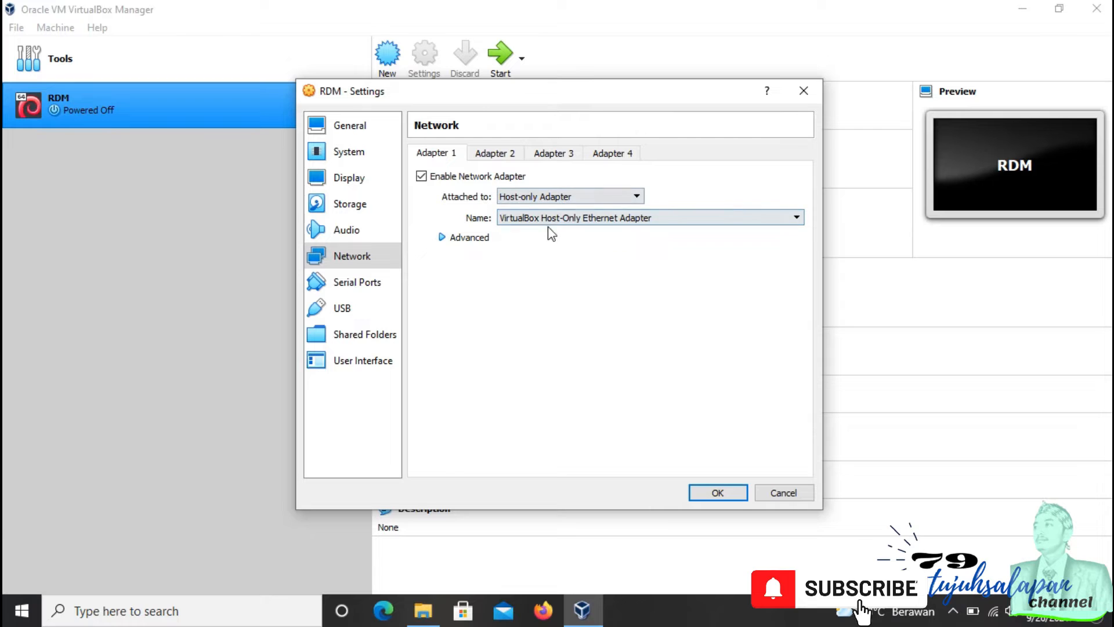
{"action": "left_click", "coordinate": [514, 154]}
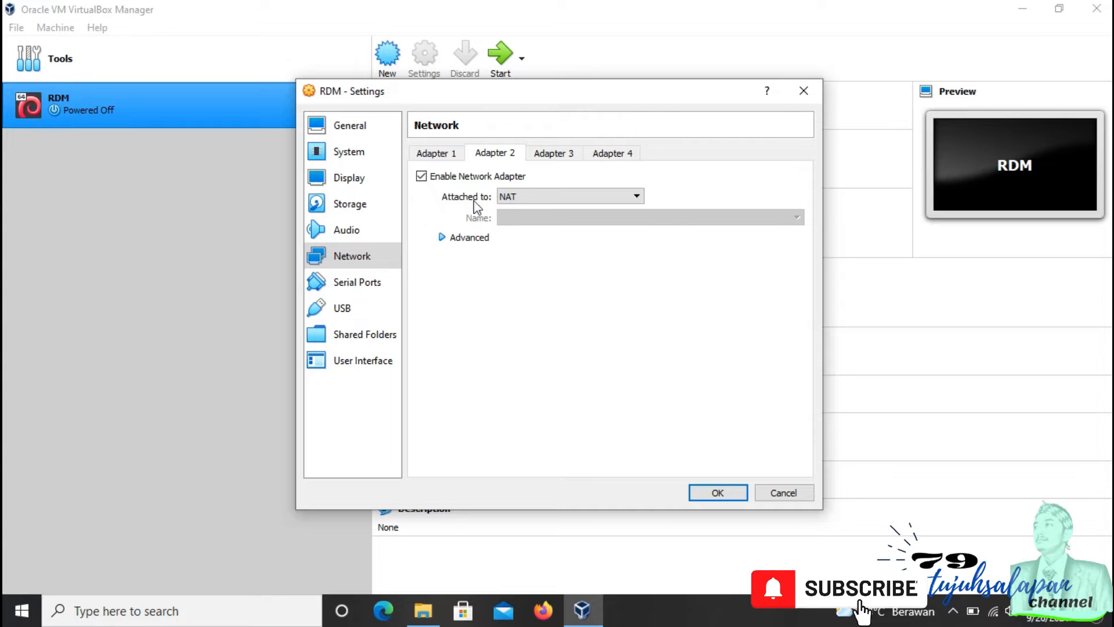
Step: Check the Adapter 1 and Adapter 2 settings and close the machine's settings dialog
{"action": "left_click", "coordinate": [451, 153]}
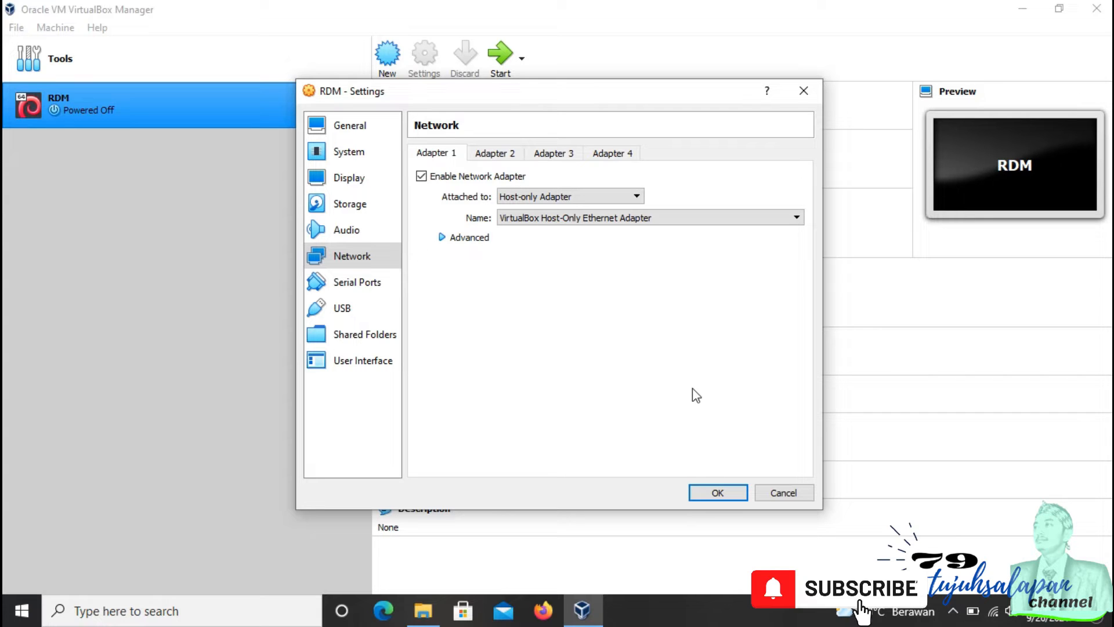
{"action": "left_click", "coordinate": [506, 154]}
{"action": "left_click", "coordinate": [443, 155]}
{"action": "left_click", "coordinate": [496, 154]}
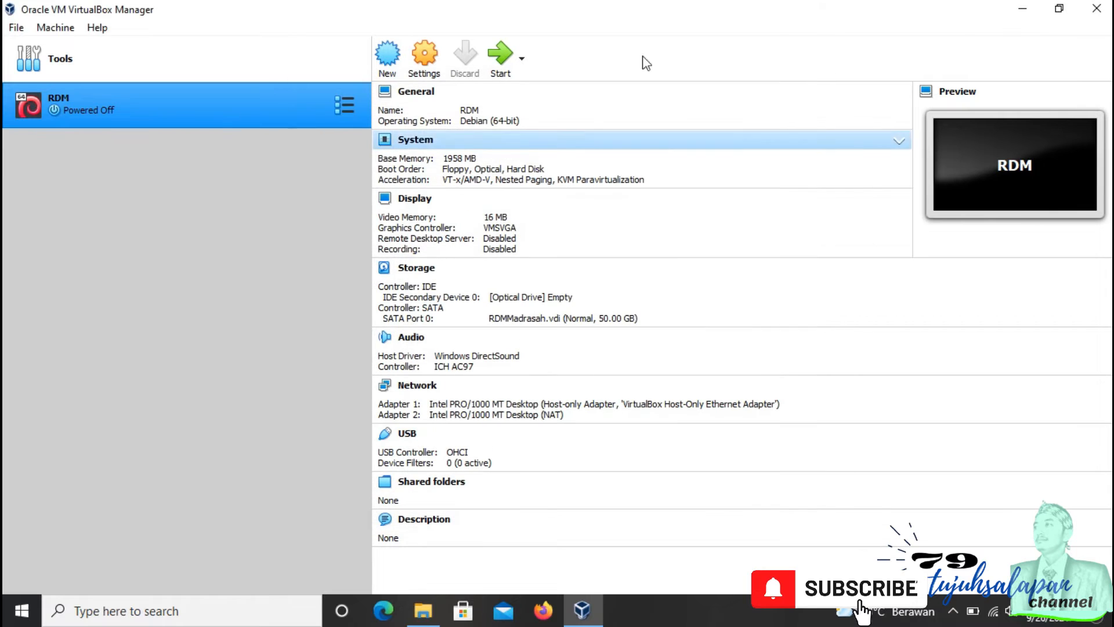
Step: Open the host's network adapter options and the properties of the VirtualBox Host-Only Network connection
{"action": "right_click", "coordinate": [992, 619]}
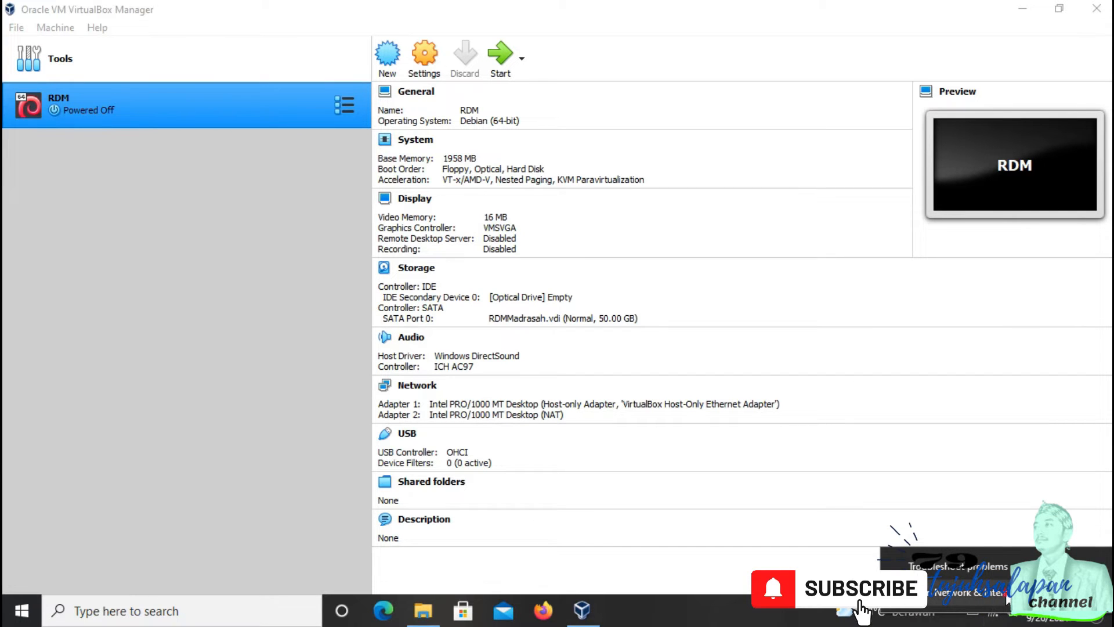
{"action": "left_click", "coordinate": [971, 592]}
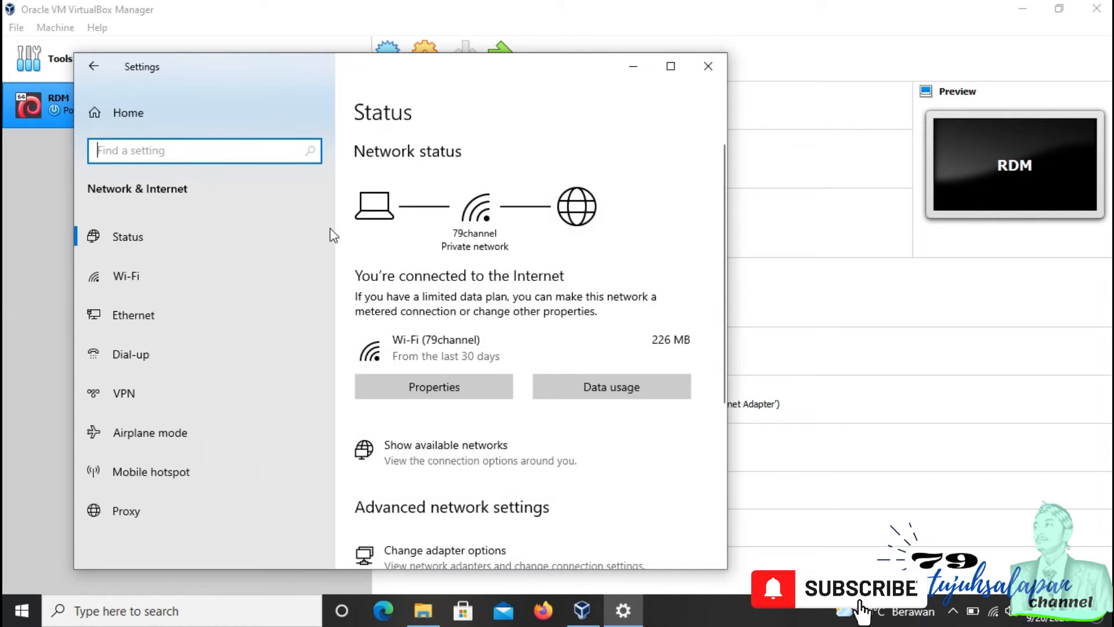
{"action": "left_click", "coordinate": [192, 309]}
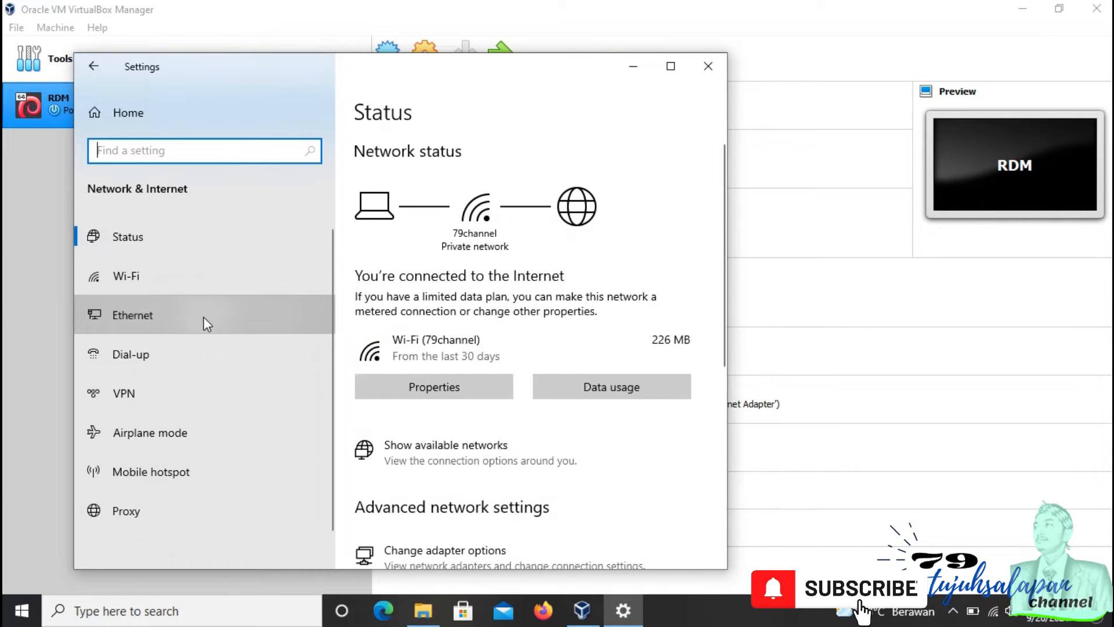
{"action": "left_click", "coordinate": [428, 270]}
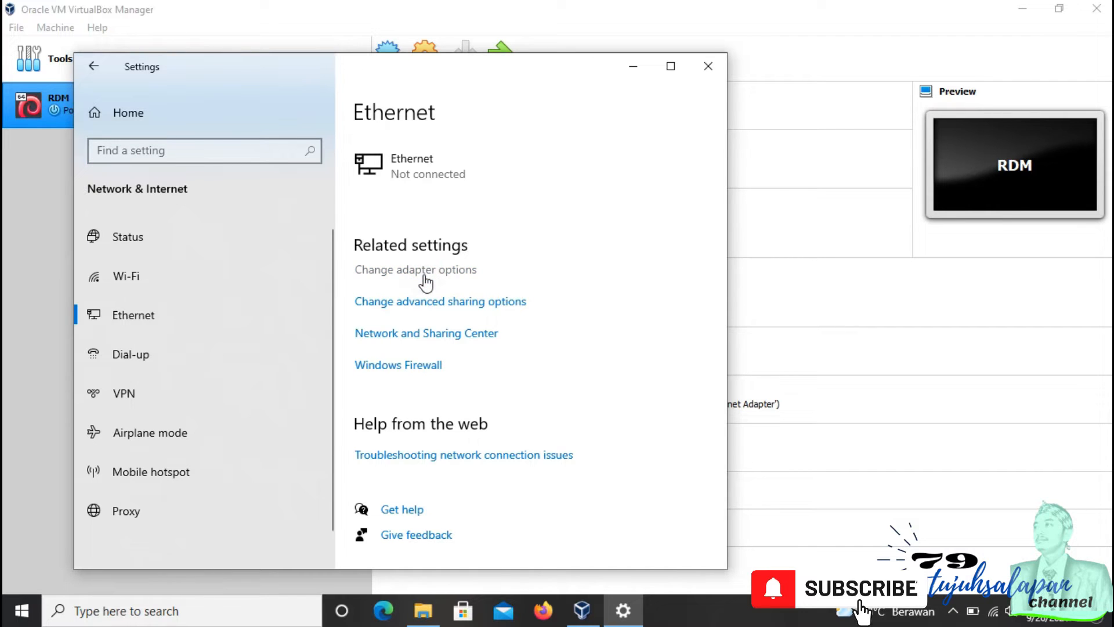
{"action": "left_click", "coordinate": [205, 262]}
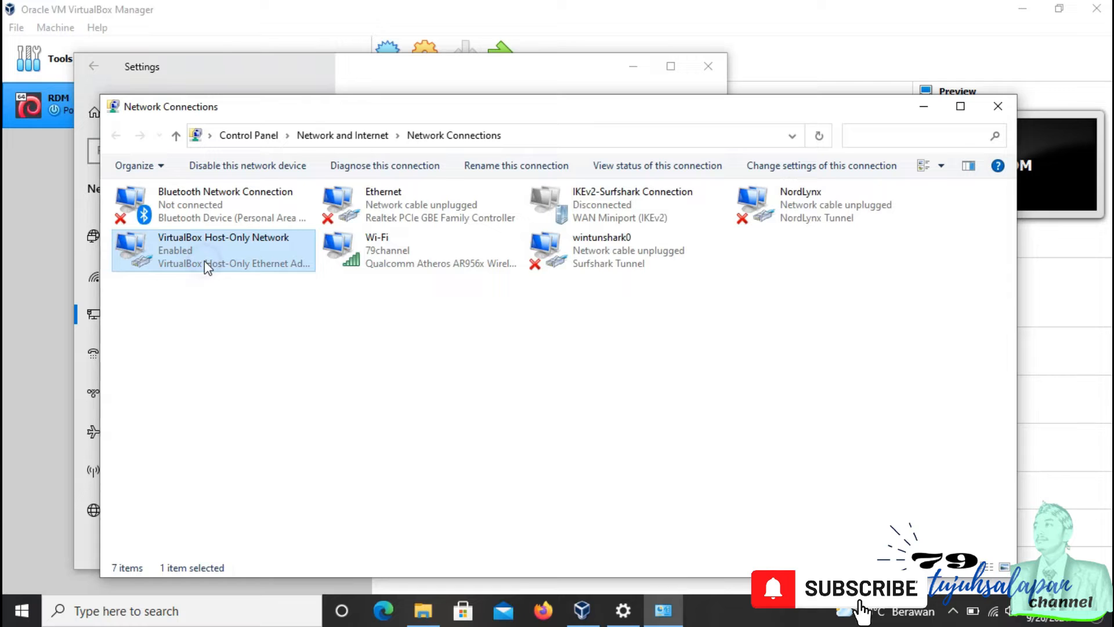
{"action": "right_click", "coordinate": [205, 262]}
{"action": "left_click", "coordinate": [151, 335]}
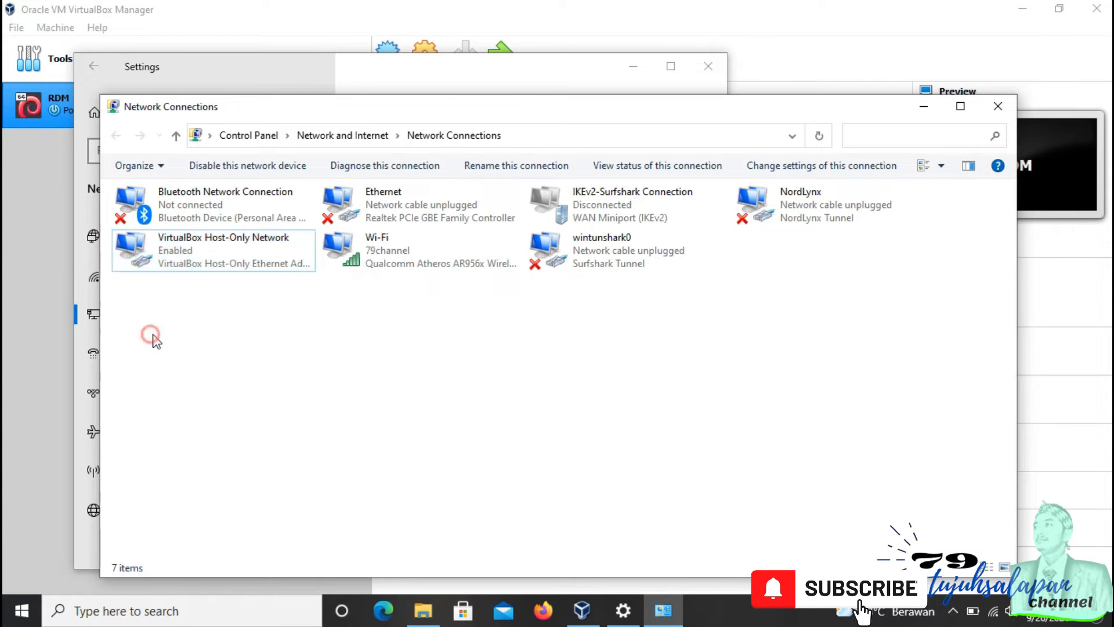
{"action": "right_click", "coordinate": [197, 266]}
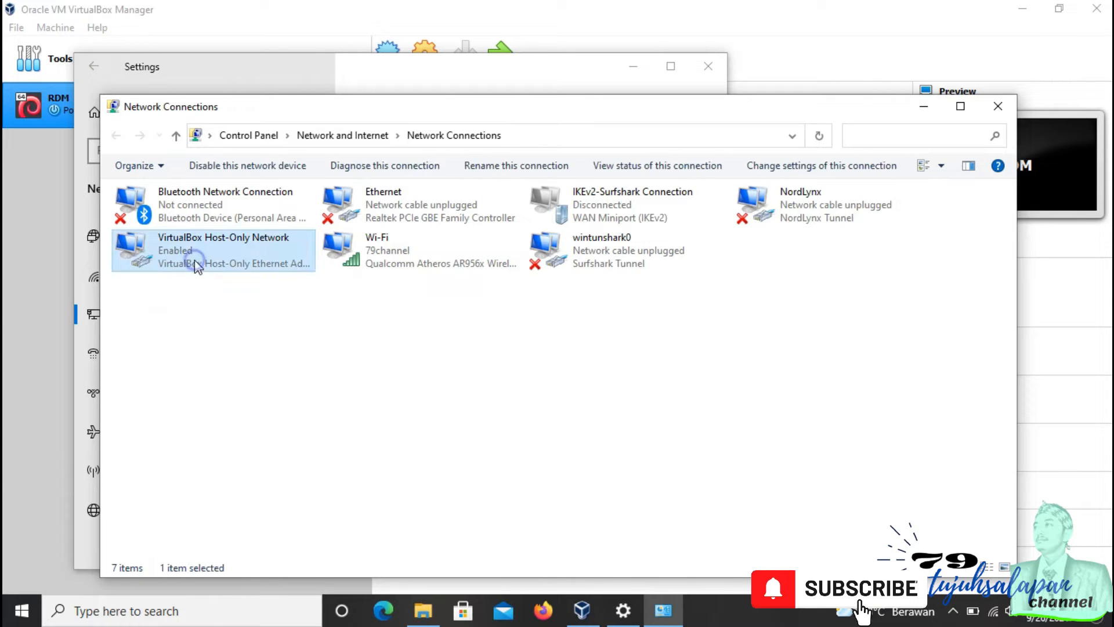
{"action": "left_click", "coordinate": [254, 414]}
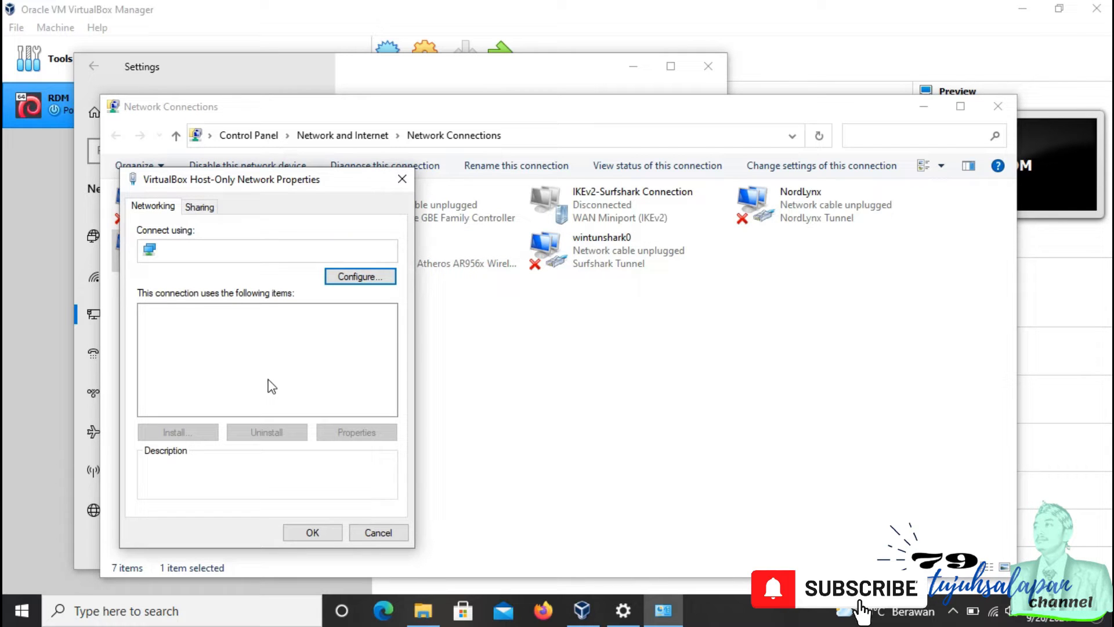
Step: Change the host-only network's IPv4 address to the 192.168.0 network and save the properties
{"action": "left_click", "coordinate": [274, 381]}
{"action": "double_click", "coordinate": [275, 381]}
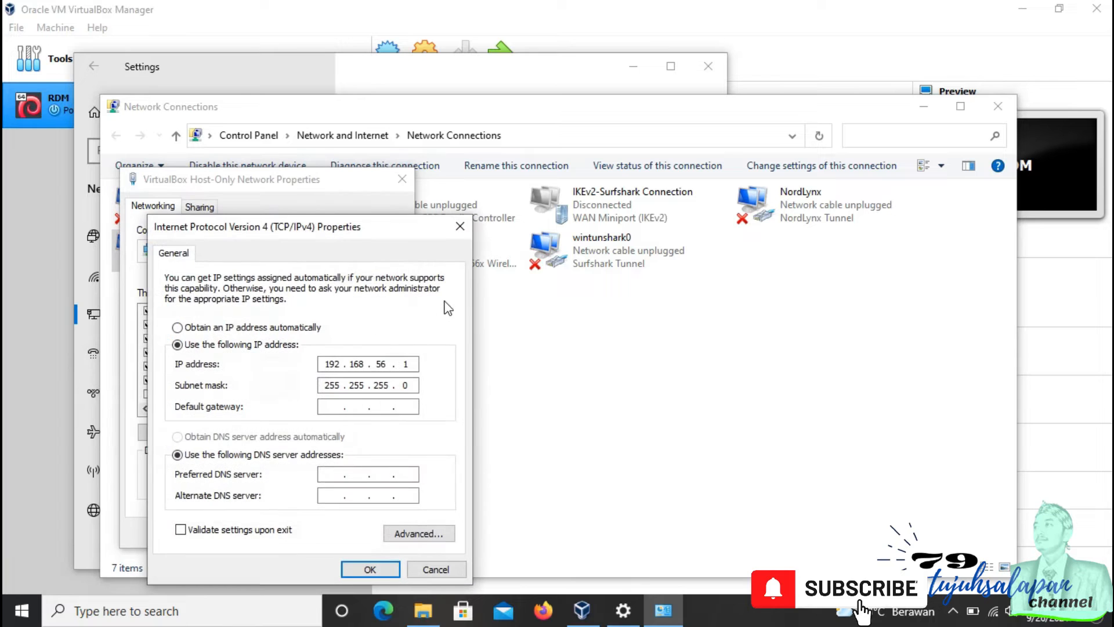
{"action": "left_click_drag", "start_coordinate": [339, 251], "coordinate": [626, 90]}
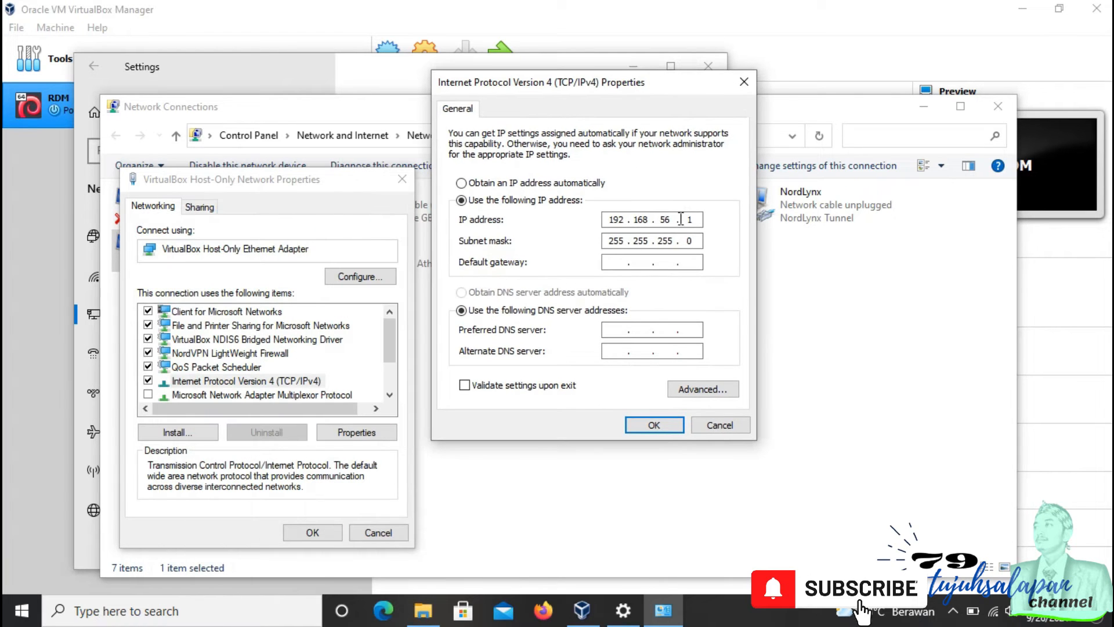
{"action": "double_click", "coordinate": [657, 220]}
{"action": "type", "text": "0"}
{"action": "left_click", "coordinate": [694, 218]}
{"action": "type", "text": "0"}
{"action": "left_click", "coordinate": [642, 425]}
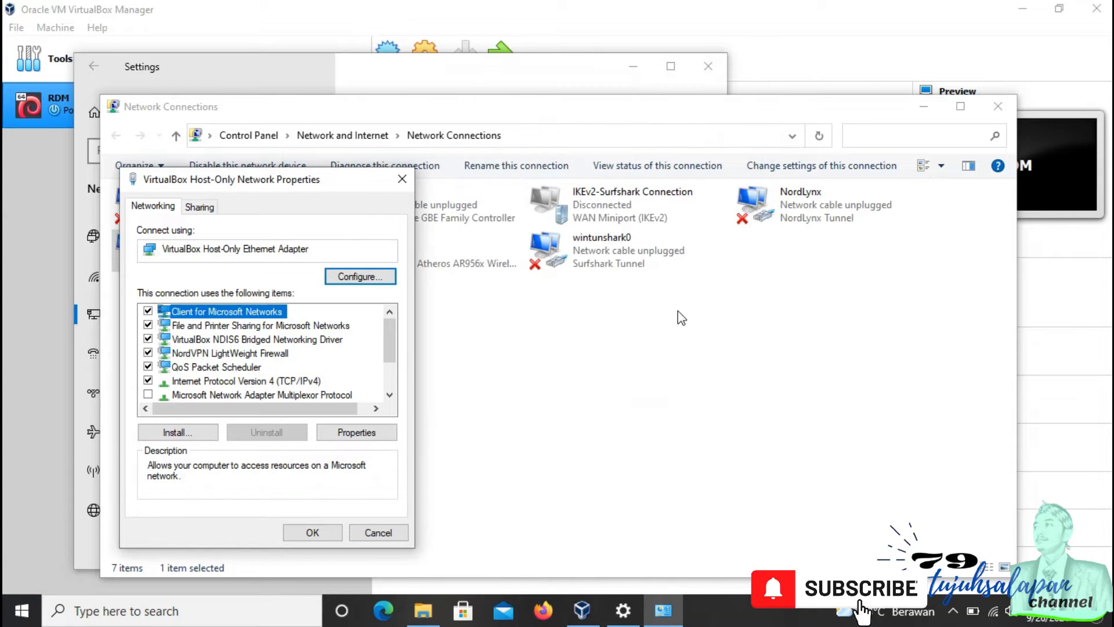
{"action": "left_click", "coordinate": [310, 531]}
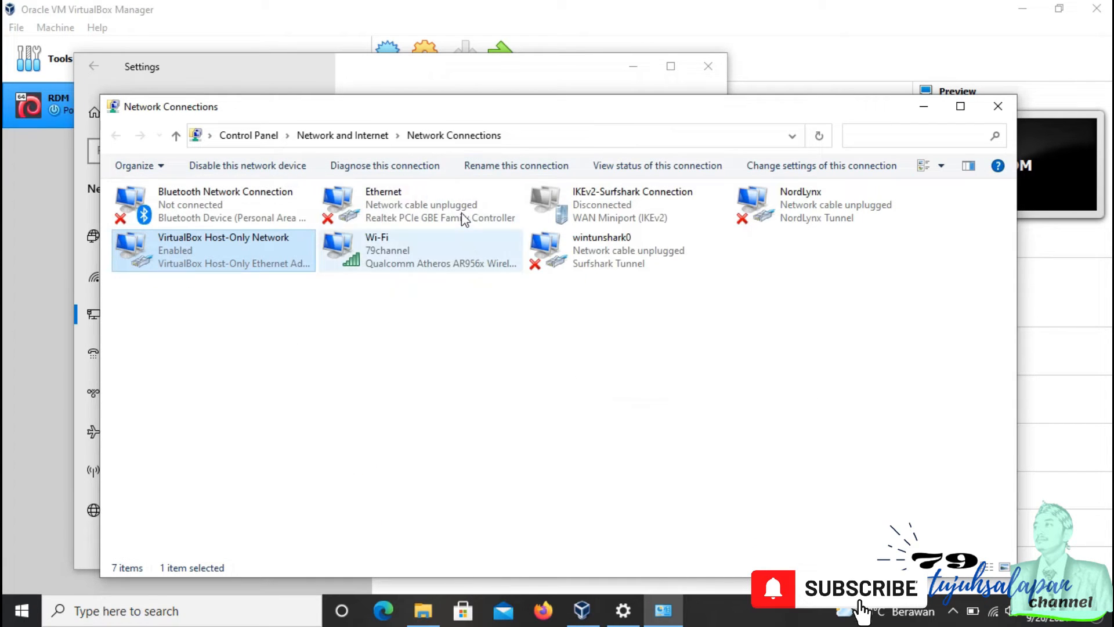
Step: Close the Network Connections and network Settings windows
{"action": "left_click", "coordinate": [998, 106]}
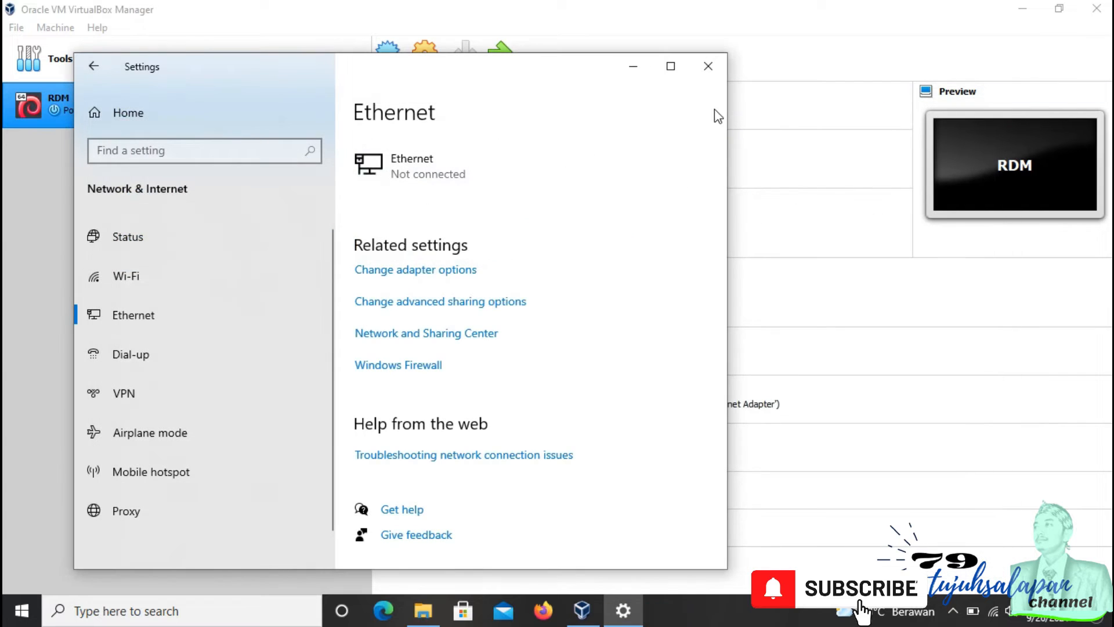
{"action": "left_click", "coordinate": [708, 66]}
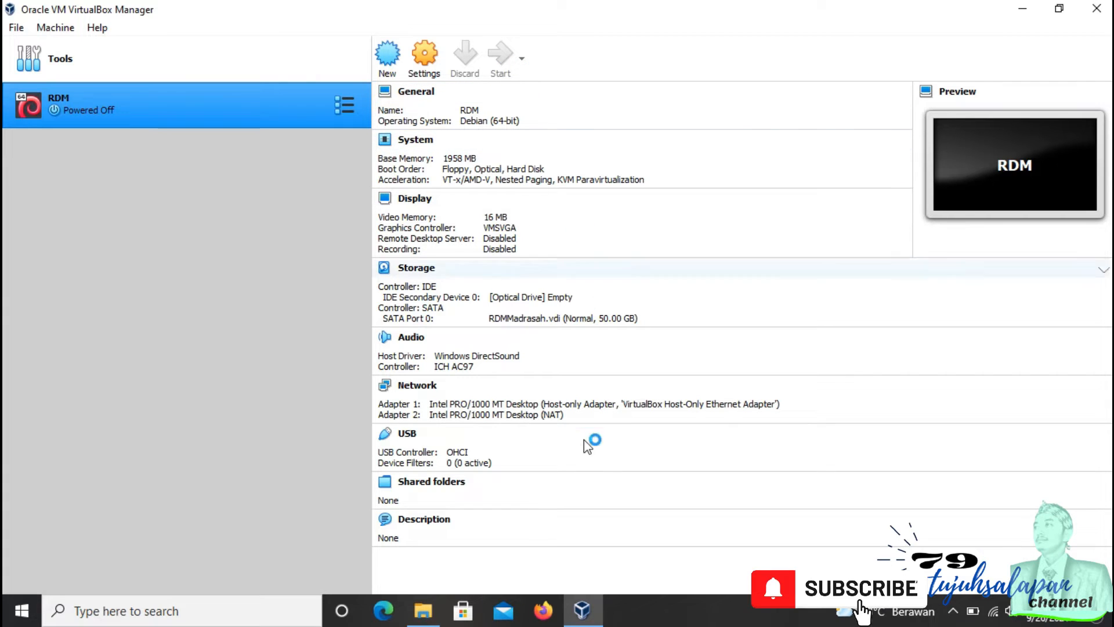
{"action": "left_click", "coordinate": [1021, 10]}
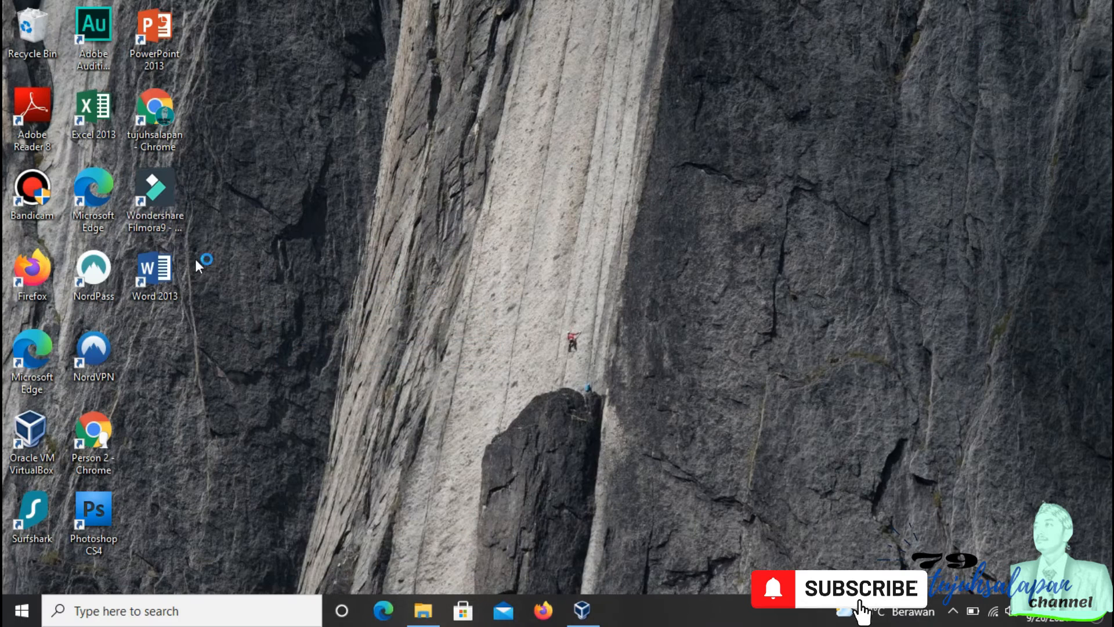
{"action": "left_click", "coordinate": [581, 610]}
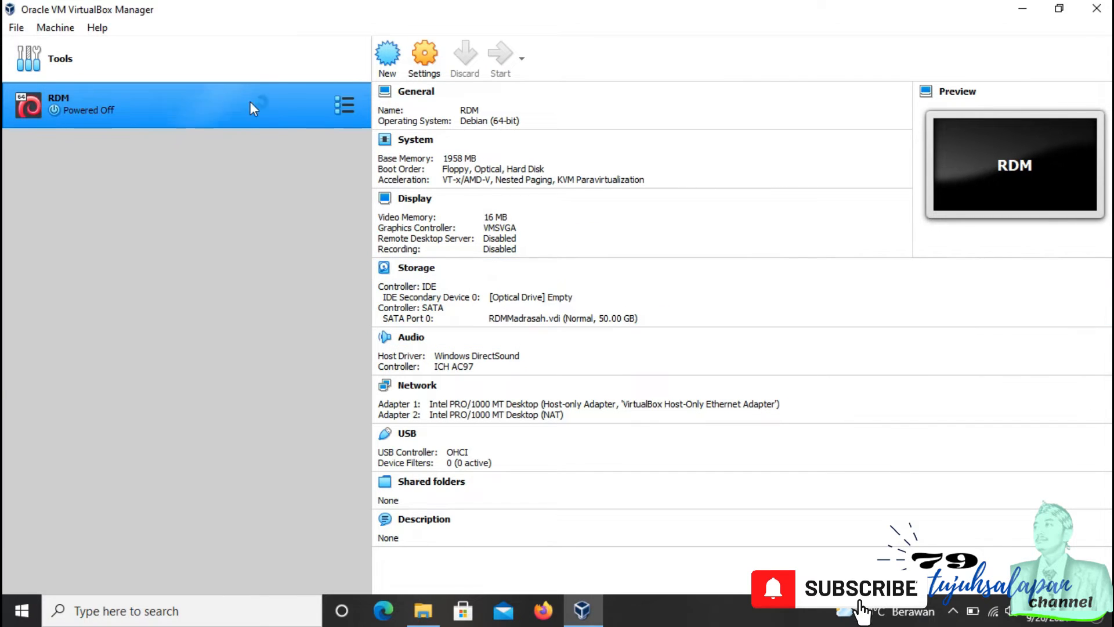
{"action": "left_click", "coordinate": [1024, 11]}
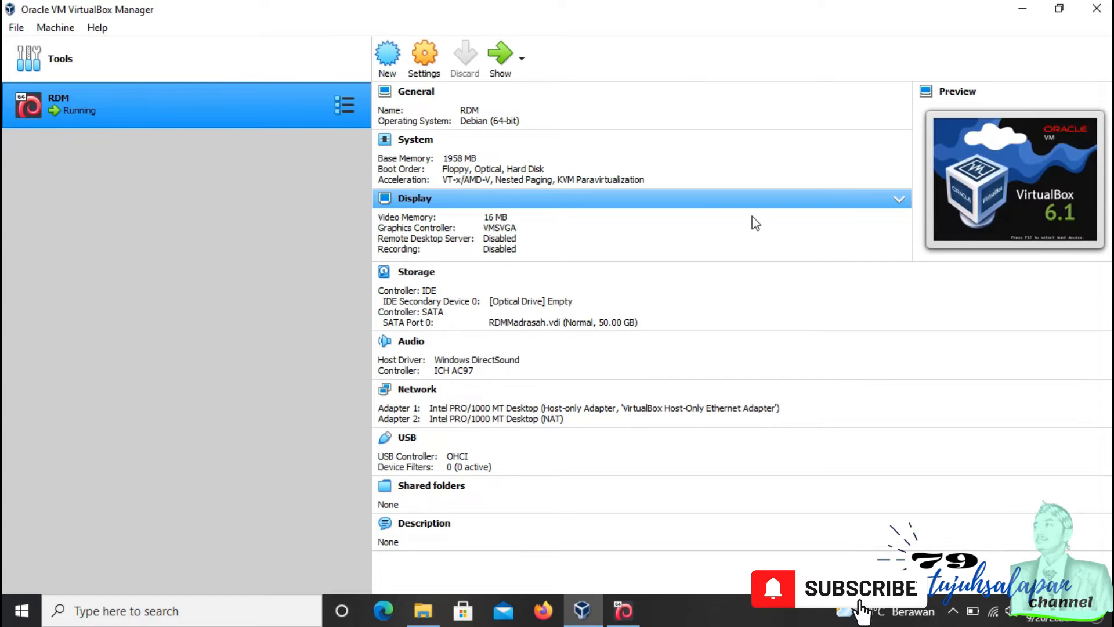
Step: Dismiss the two notification banners in the running RDM machine window
{"action": "left_click", "coordinate": [1031, 19]}
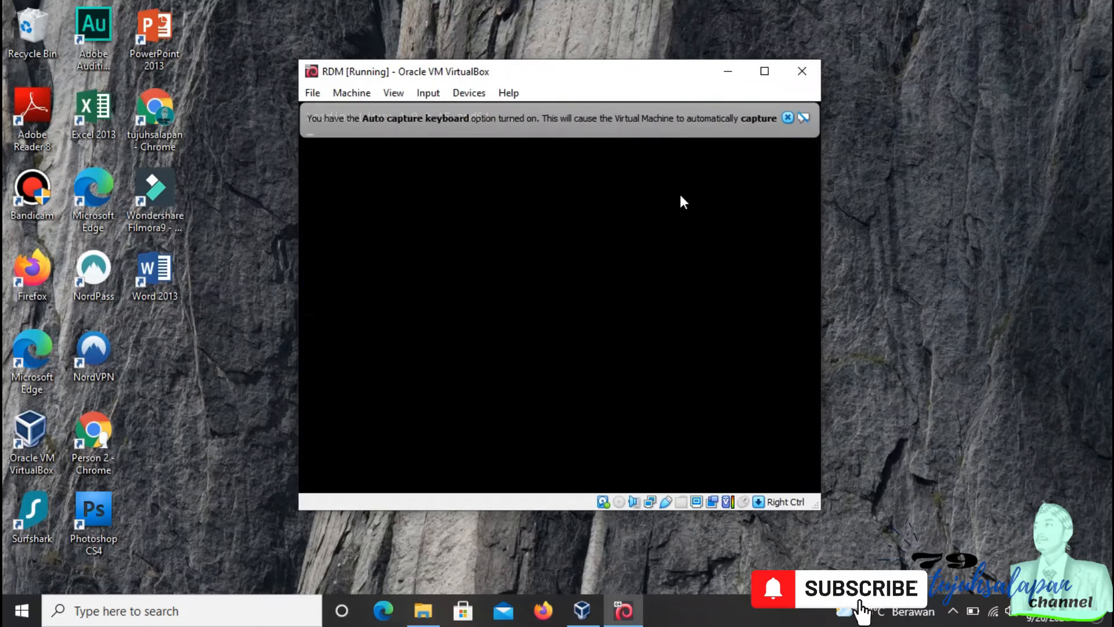
{"action": "left_click", "coordinate": [788, 118]}
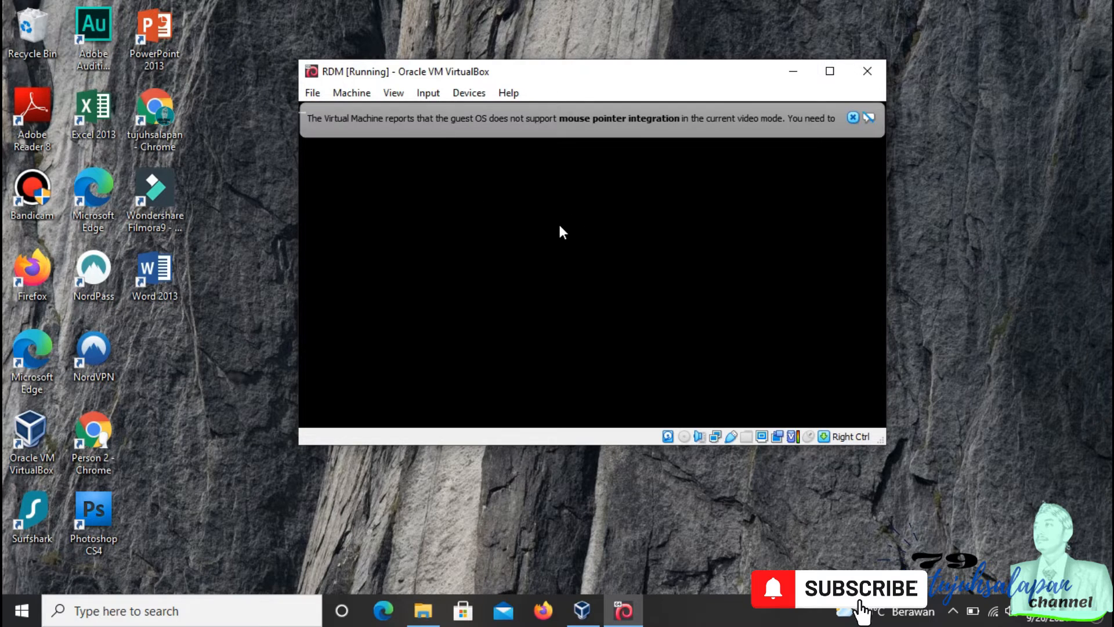
{"action": "left_click", "coordinate": [852, 118]}
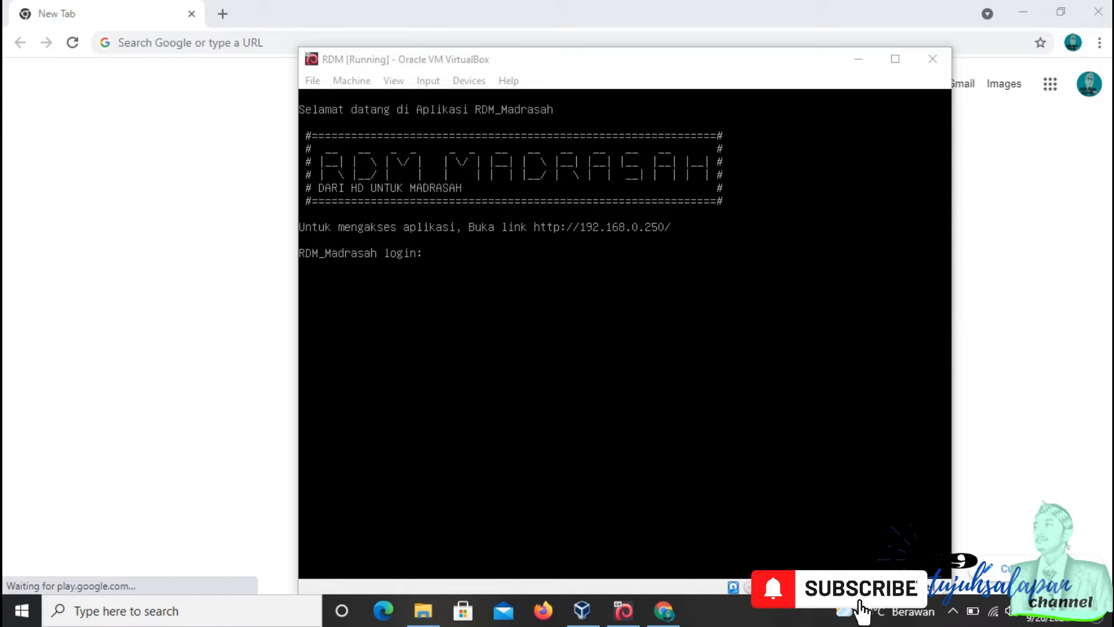
Step: Open 192.168.0.250 in the browser to reach the RDM web application
{"action": "left_click", "coordinate": [235, 42]}
{"action": "type", "text": "192"}
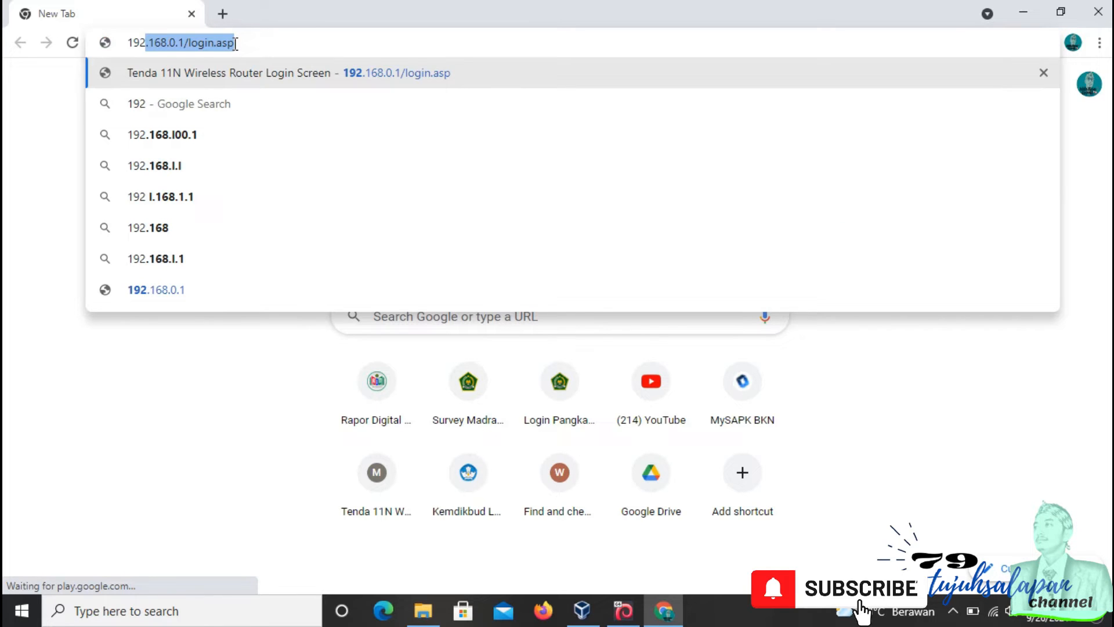
{"action": "type", "text": ".168.0.250"}
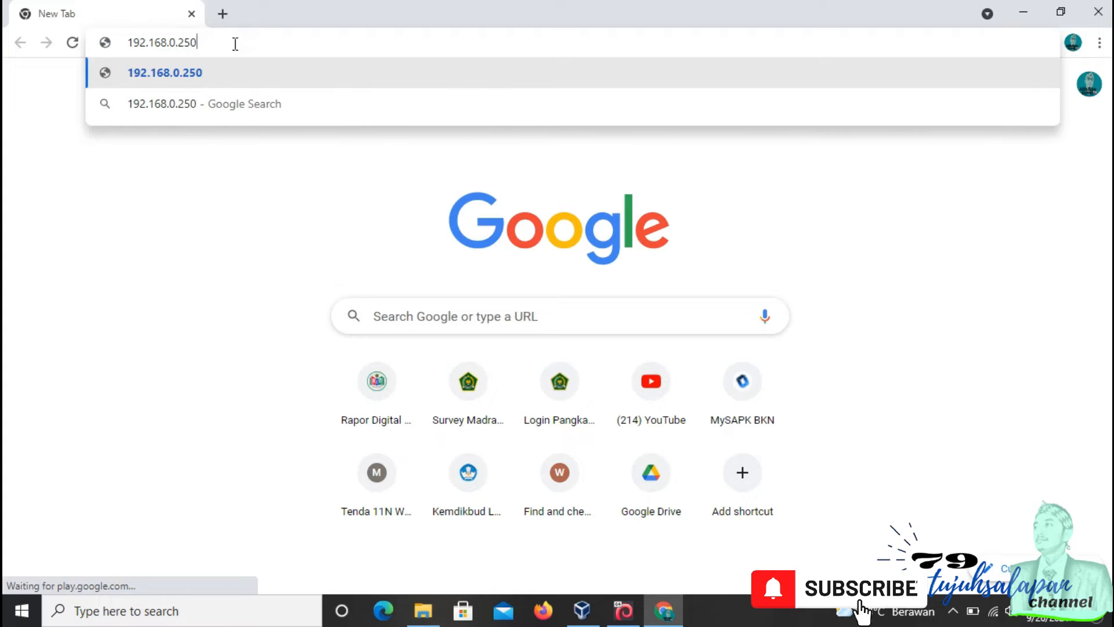
{"action": "key", "text": "Return"}
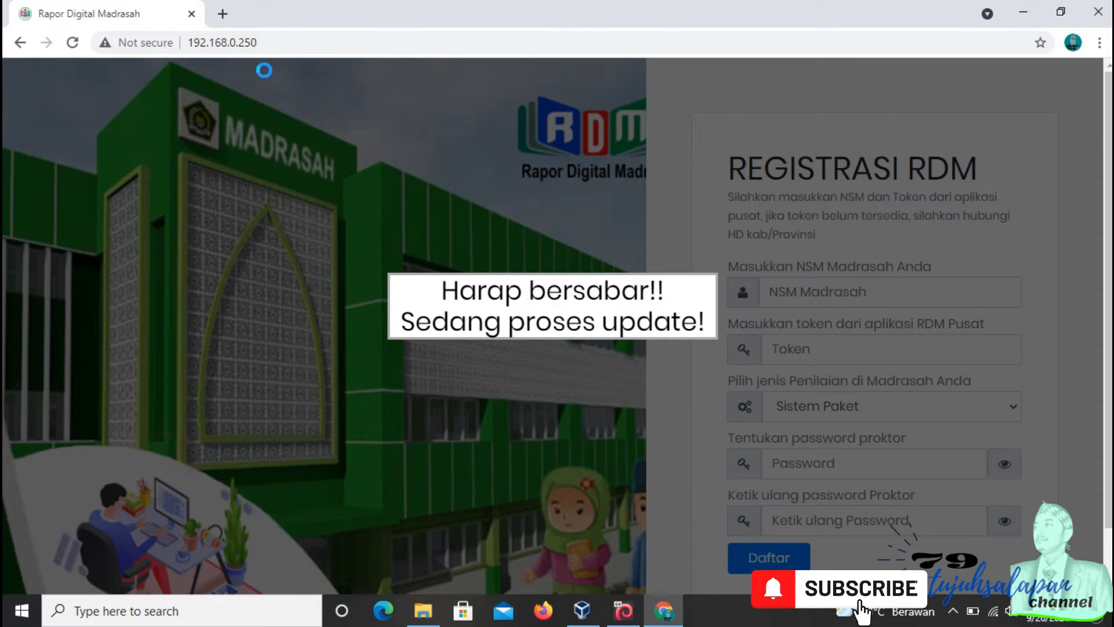
Step: Open Port Forwarding for network Adapter 2 in RDM's settings and add a new forwarding rule
{"action": "left_click", "coordinate": [1023, 13]}
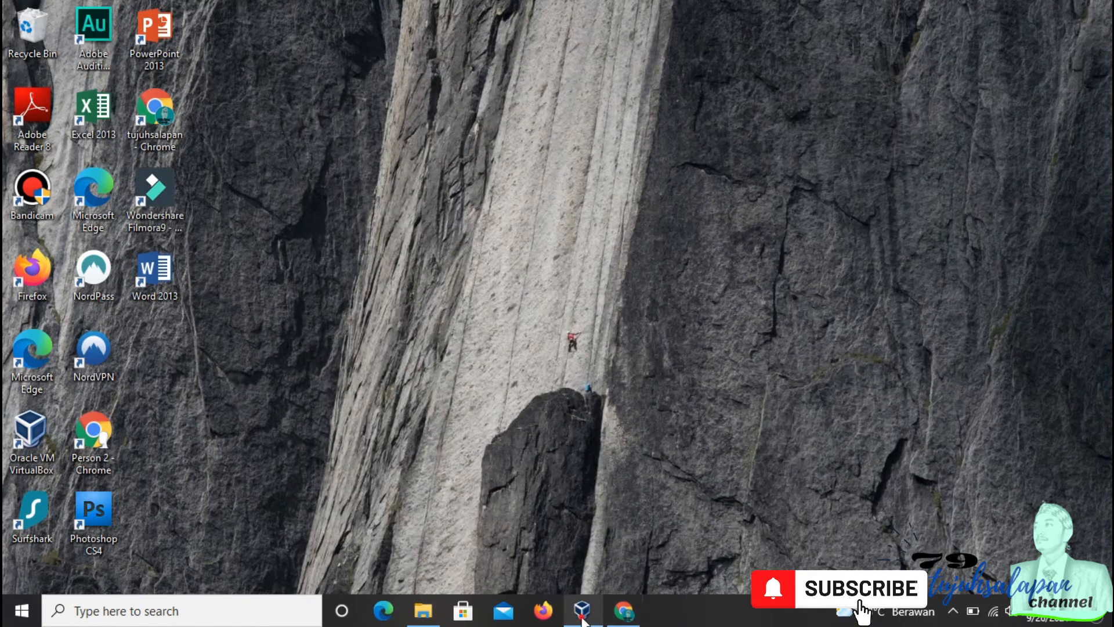
{"action": "left_click", "coordinate": [582, 616]}
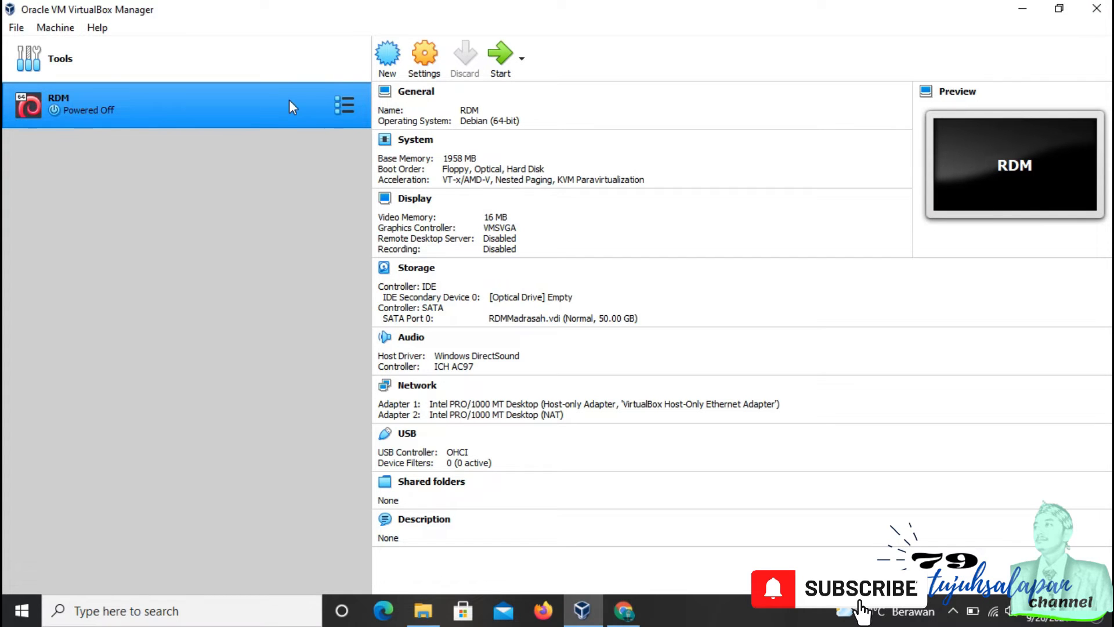
{"action": "left_click", "coordinate": [427, 62]}
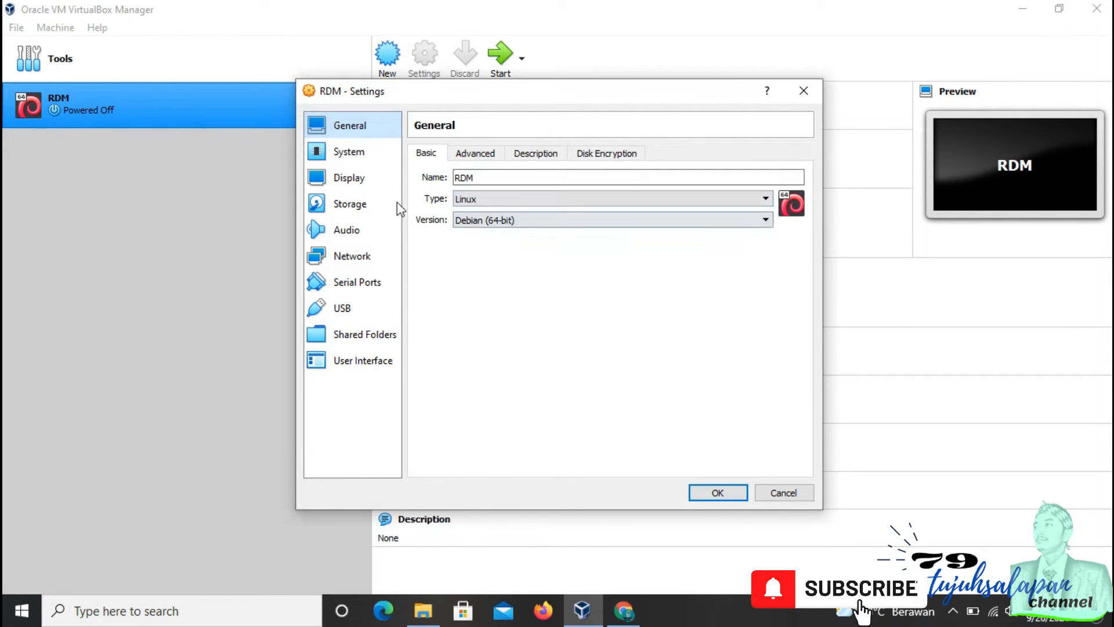
{"action": "left_click", "coordinate": [348, 256]}
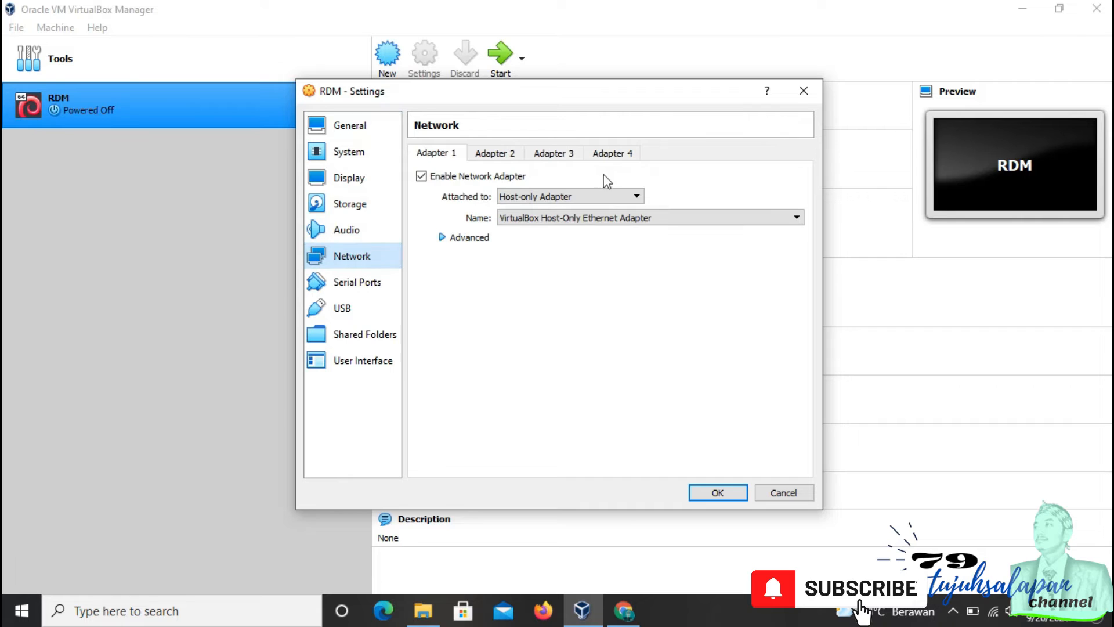
{"action": "left_click", "coordinate": [507, 155]}
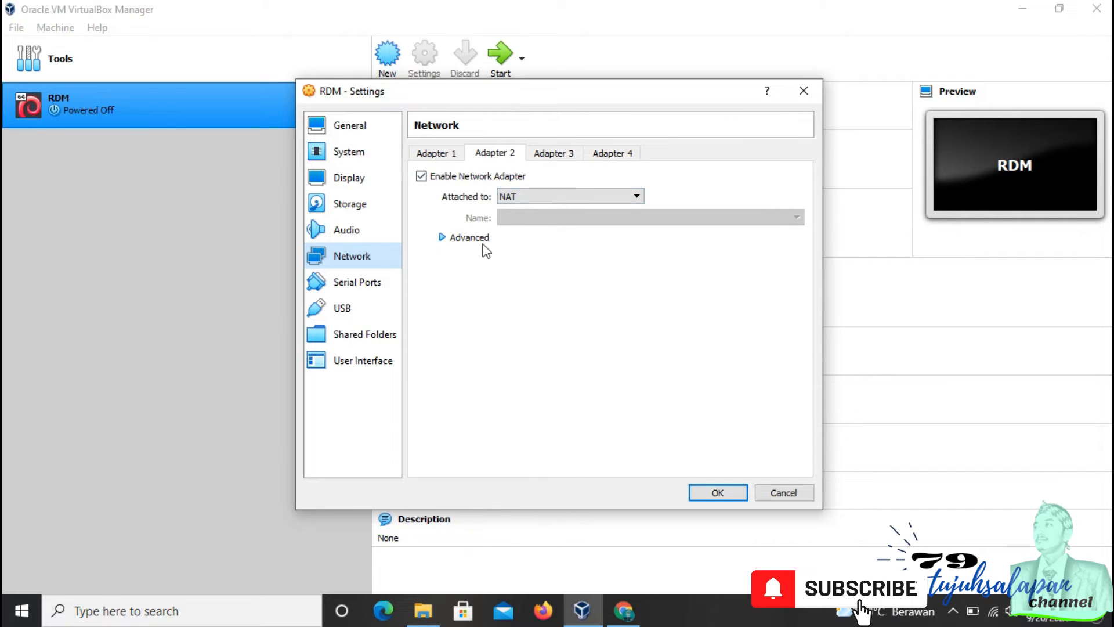
{"action": "left_click", "coordinate": [446, 240]}
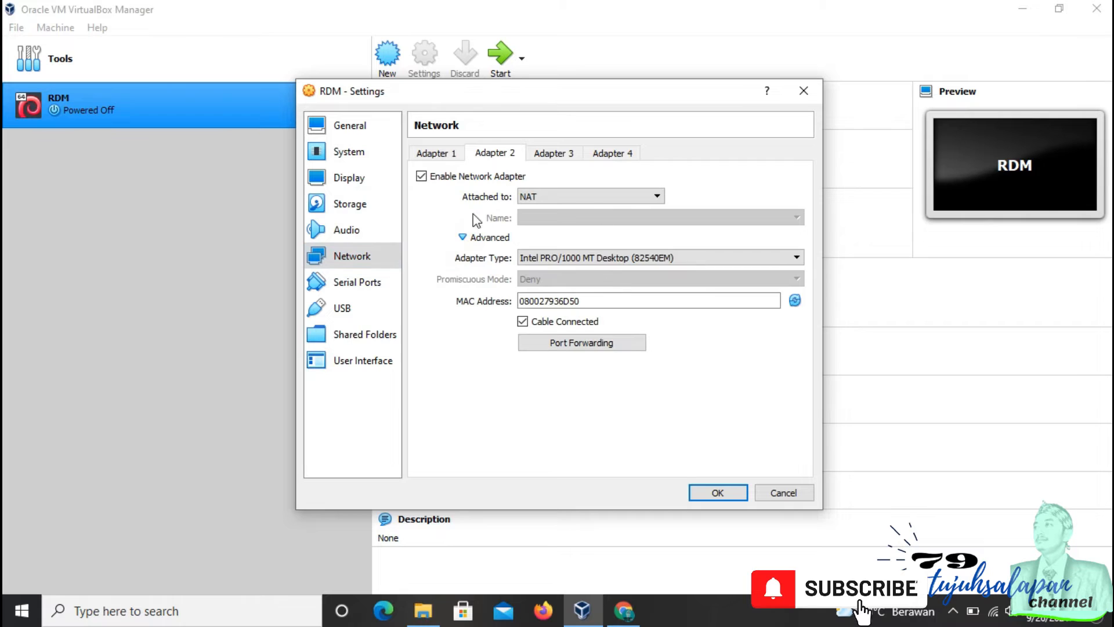
{"action": "left_click", "coordinate": [588, 348]}
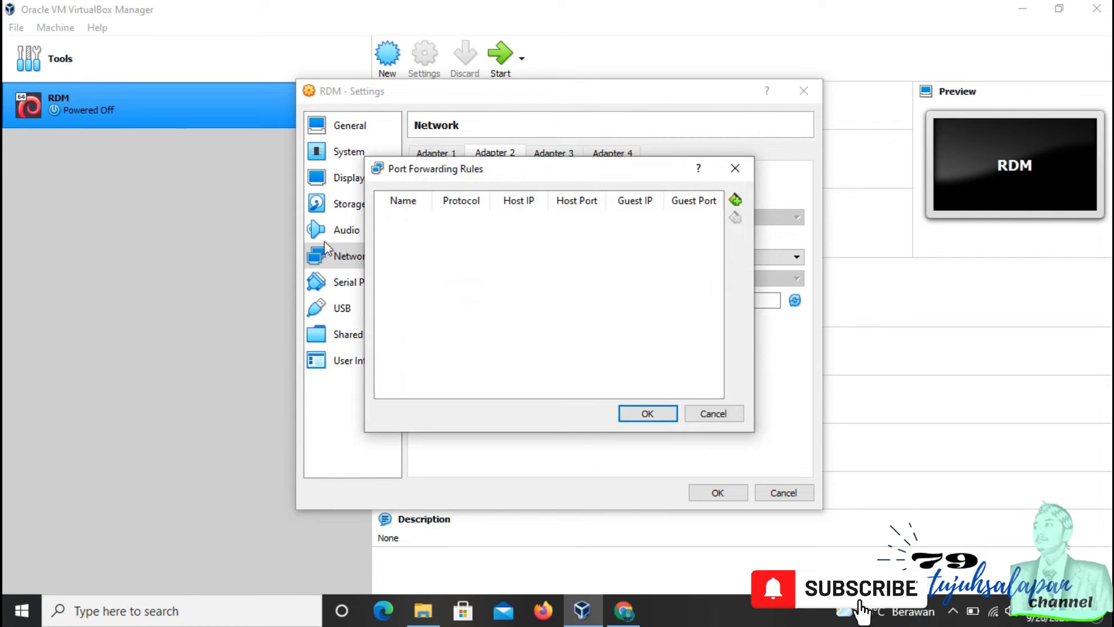
{"action": "left_click_drag", "start_coordinate": [448, 171], "coordinate": [373, 116]}
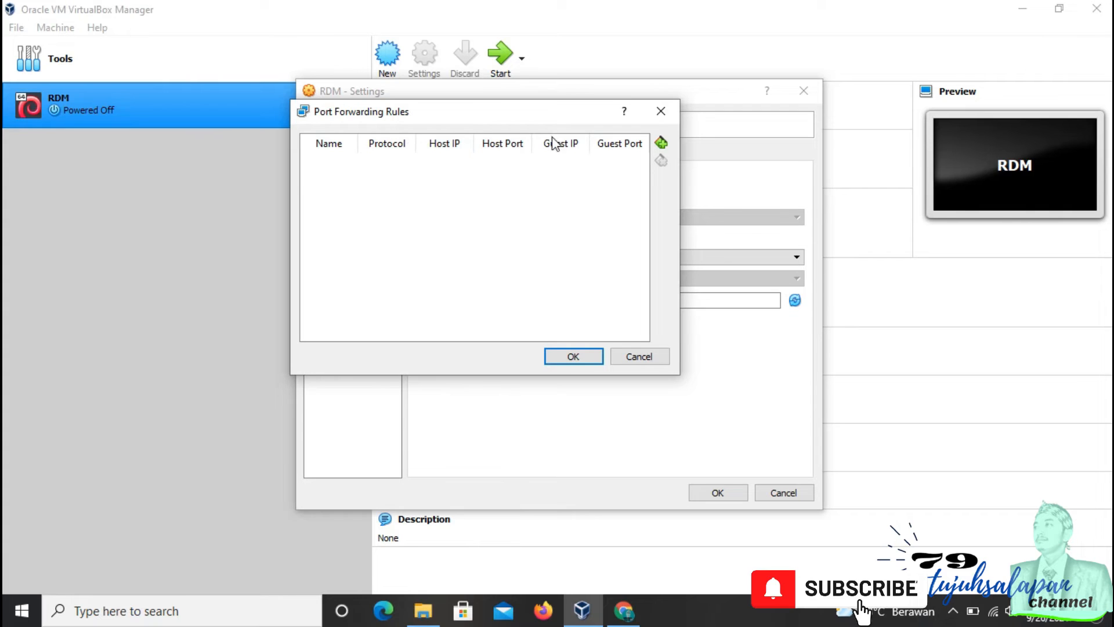
{"action": "left_click", "coordinate": [661, 143]}
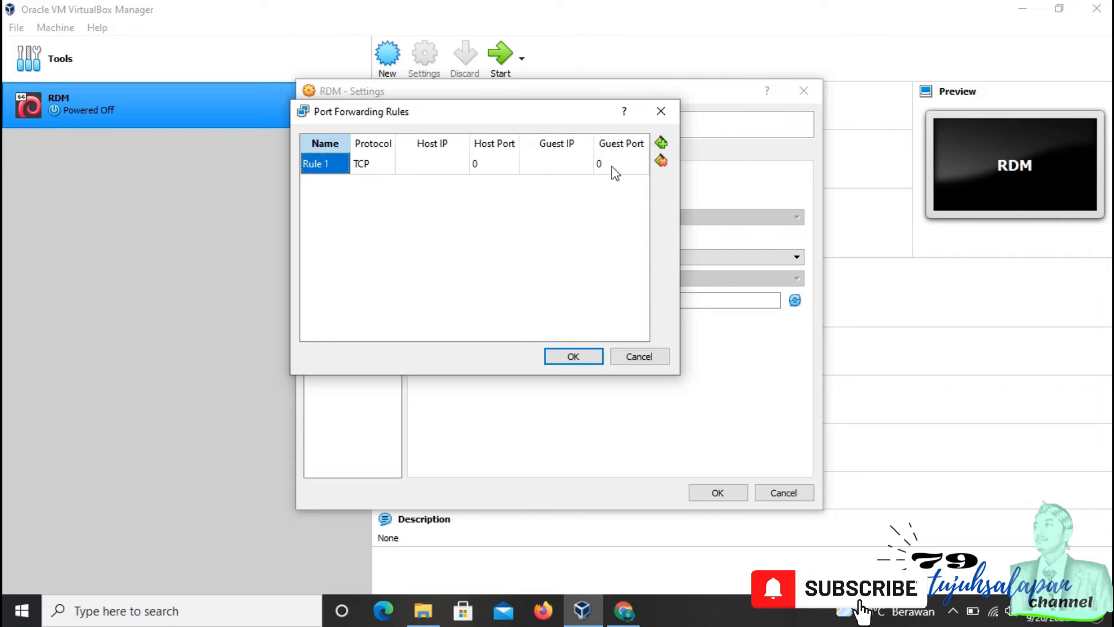
Step: Open the VirtualBox Host-Only Network connection's options in the host's network adapter settings
{"action": "right_click", "coordinate": [992, 604]}
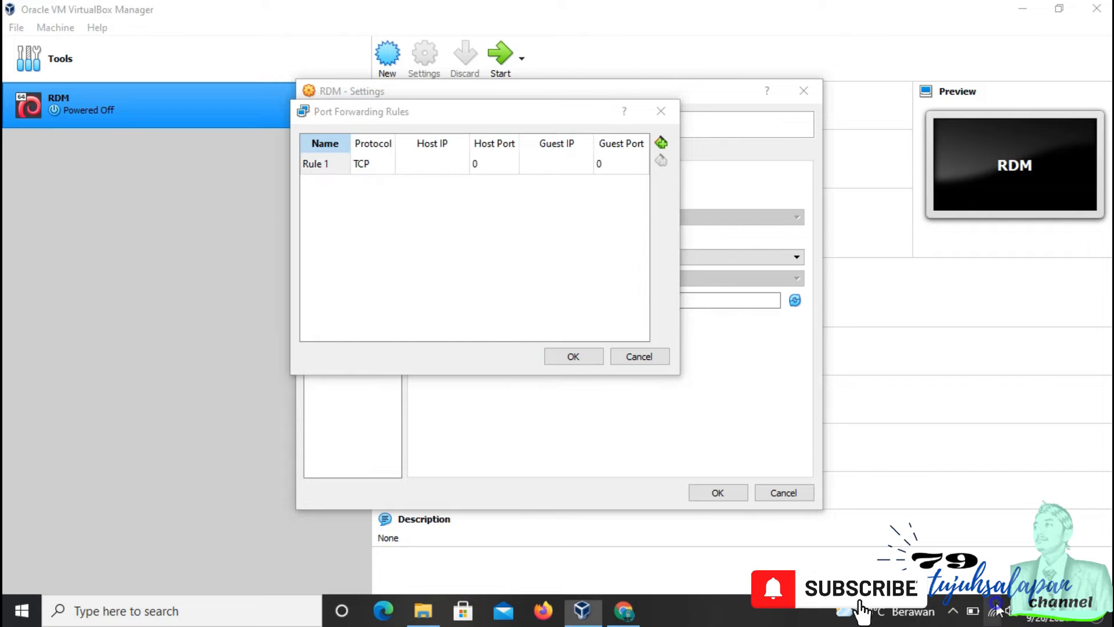
{"action": "left_click", "coordinate": [966, 581]}
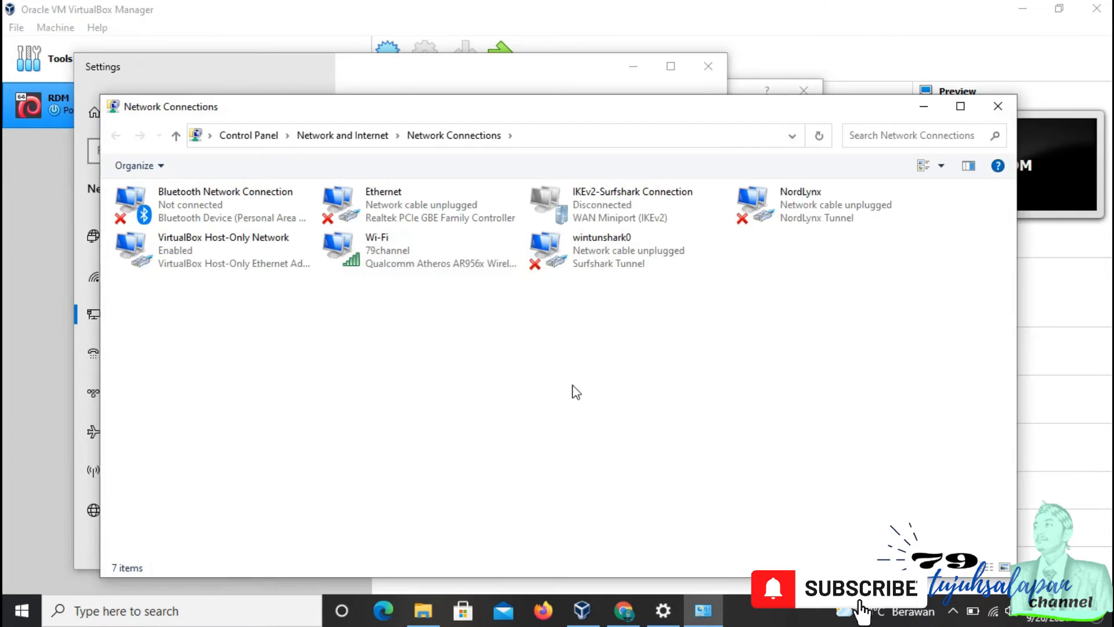
{"action": "left_click", "coordinate": [164, 255]}
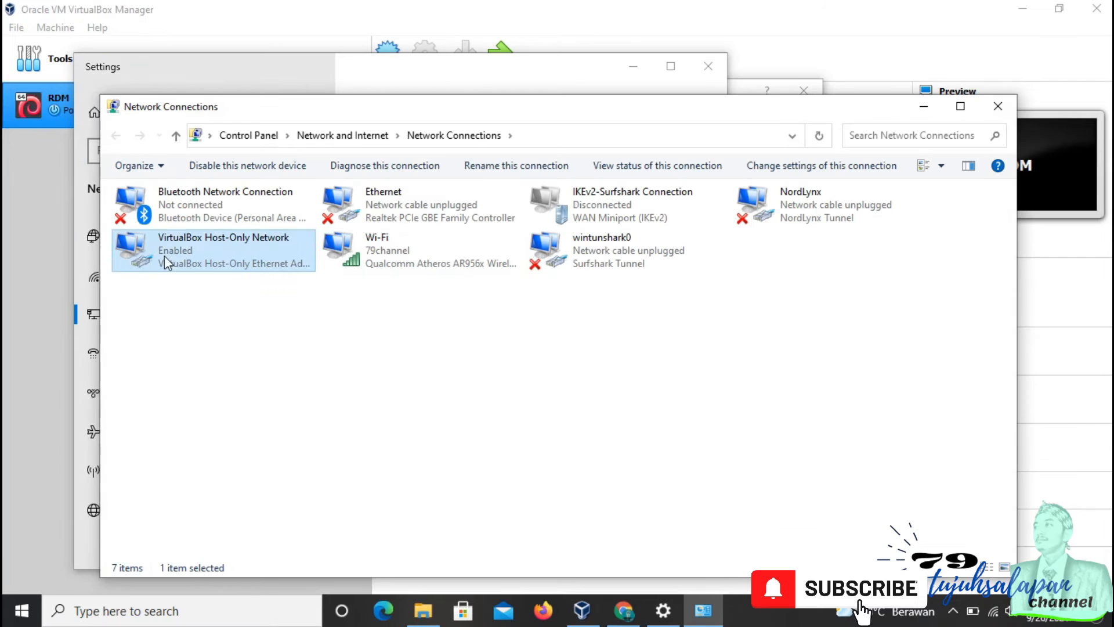
{"action": "left_click", "coordinate": [474, 355]}
{"action": "right_click", "coordinate": [227, 243]}
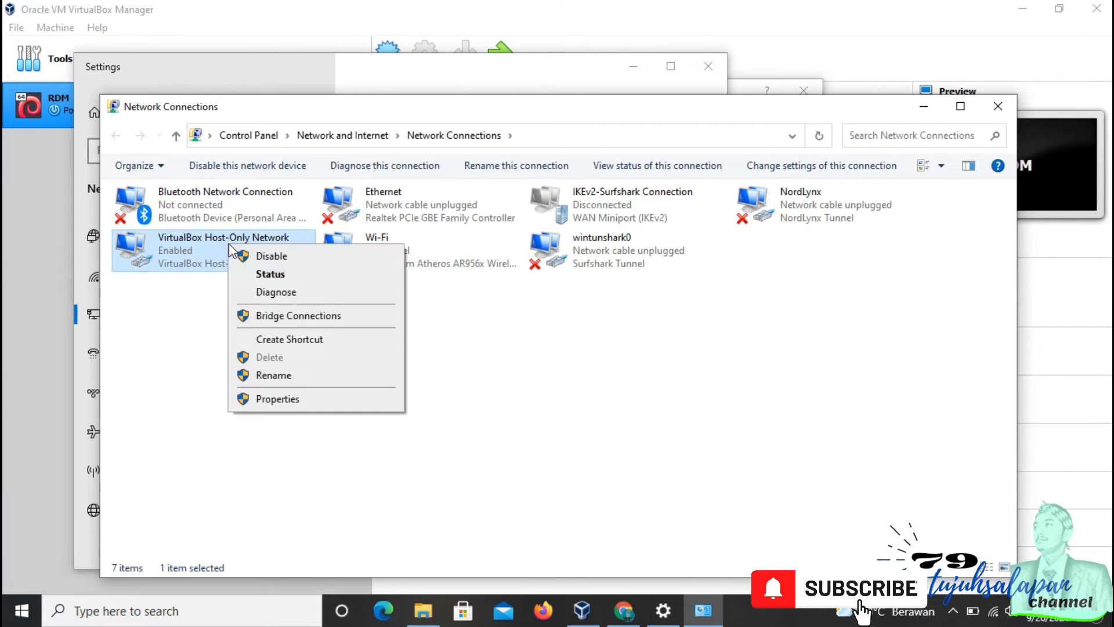
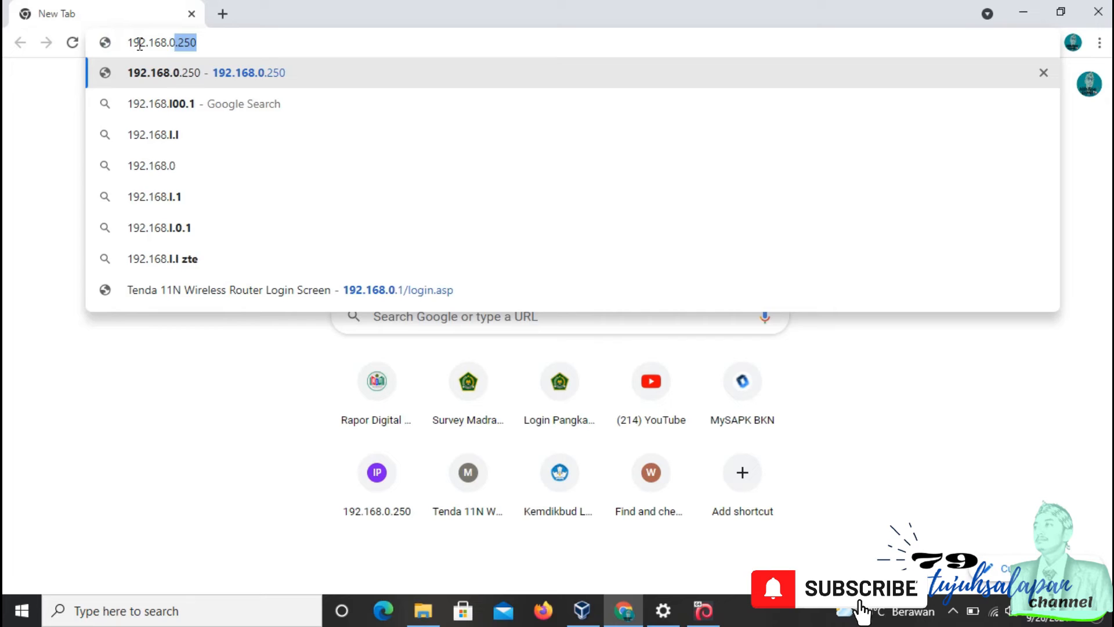
Step: Change the browser address to 192.168.0.115 with a port separator after it
{"action": "type", "text": "15"}
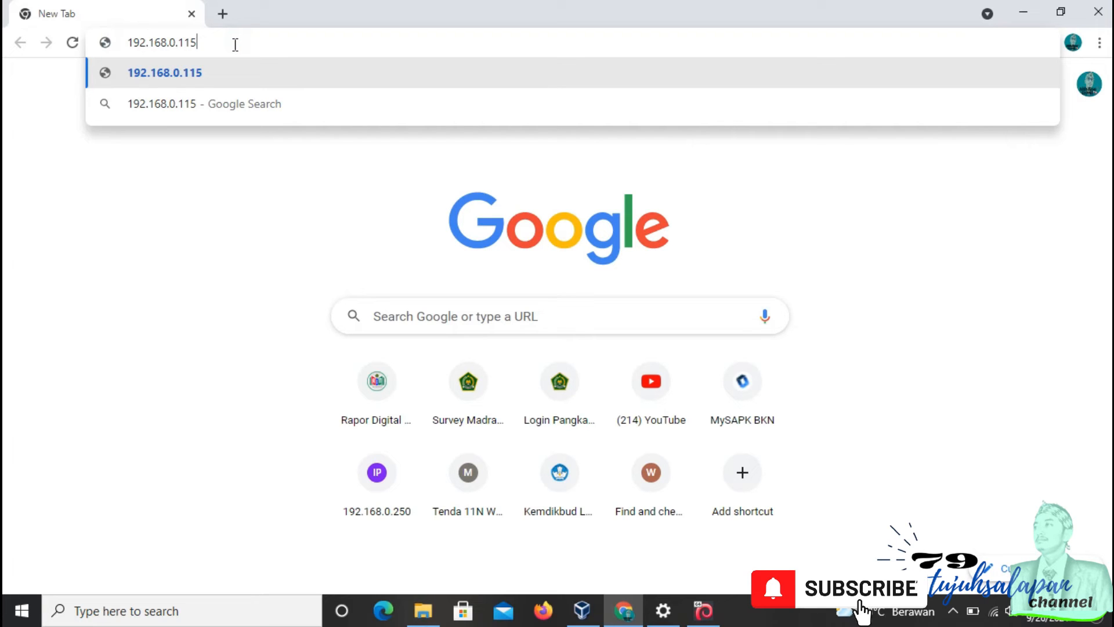
{"action": "type", "text": ":"}
{"action": "key", "text": "BackSpace"}
{"action": "type", "text": ";"}
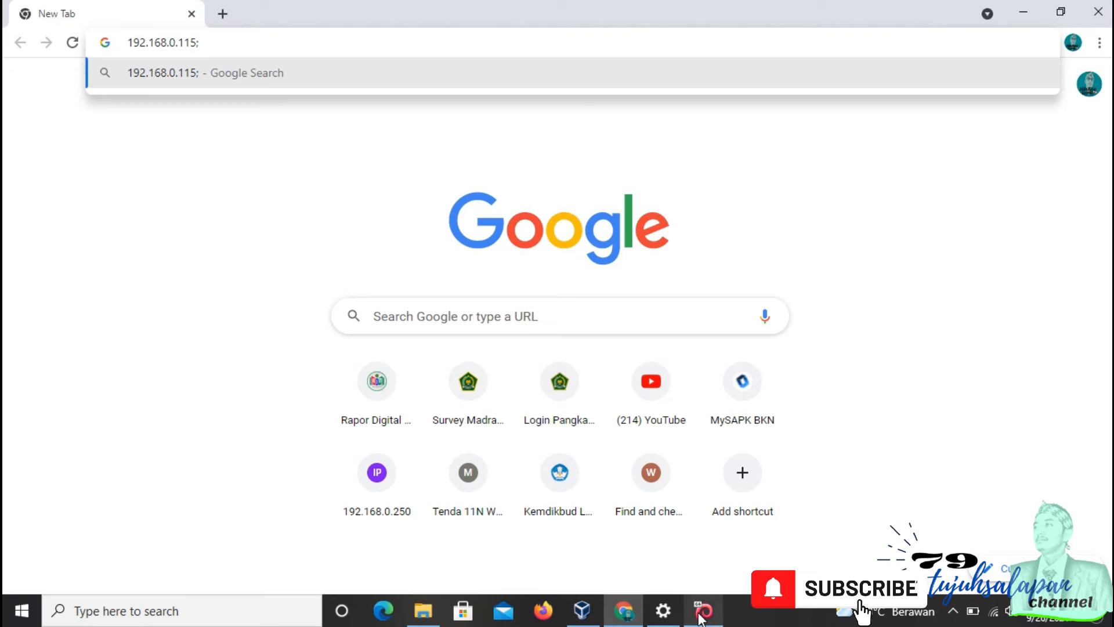
Step: Review Adapter 2's port forwarding rule in RDM's network settings and close the settings
{"action": "left_click", "coordinate": [582, 610]}
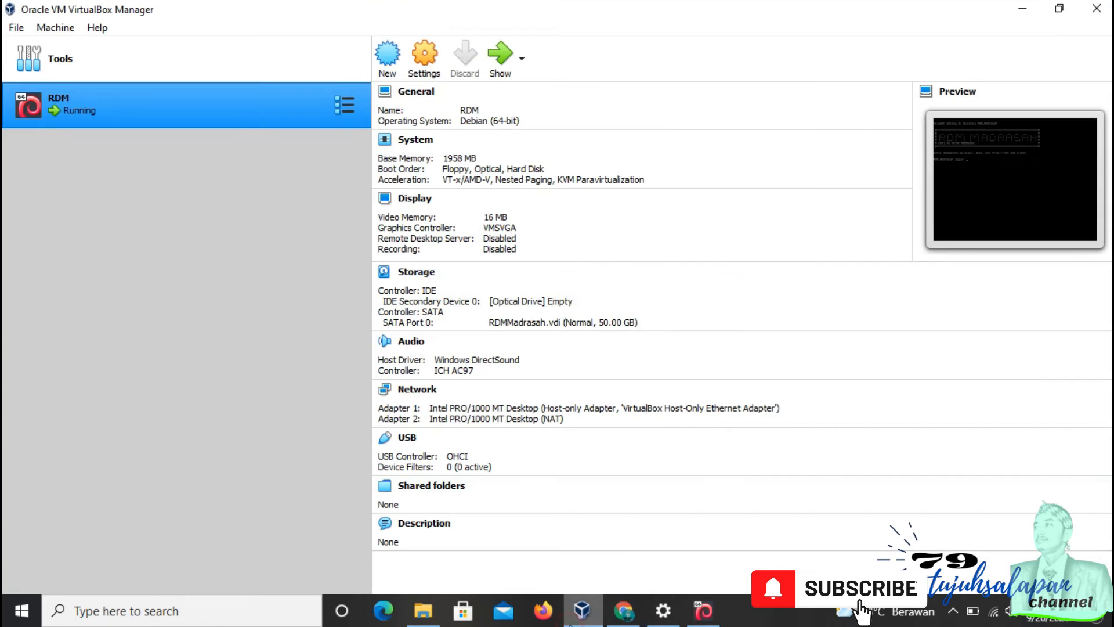
{"action": "left_click", "coordinate": [441, 90]}
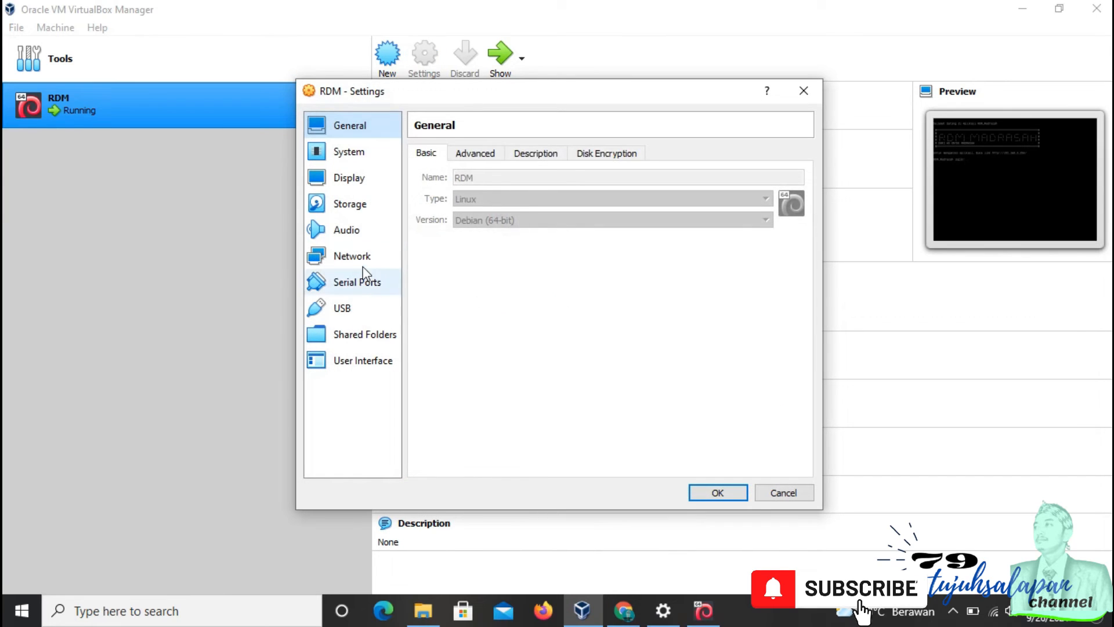
{"action": "left_click", "coordinate": [379, 262]}
{"action": "left_click", "coordinate": [495, 153]}
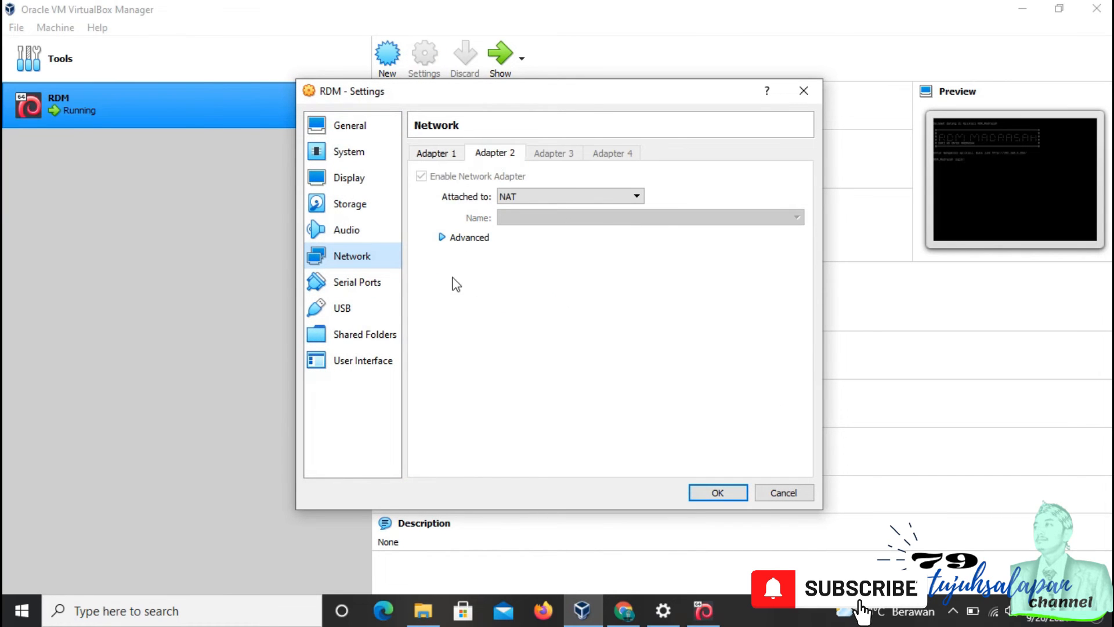
{"action": "left_click", "coordinate": [469, 237]}
{"action": "left_click", "coordinate": [597, 341]}
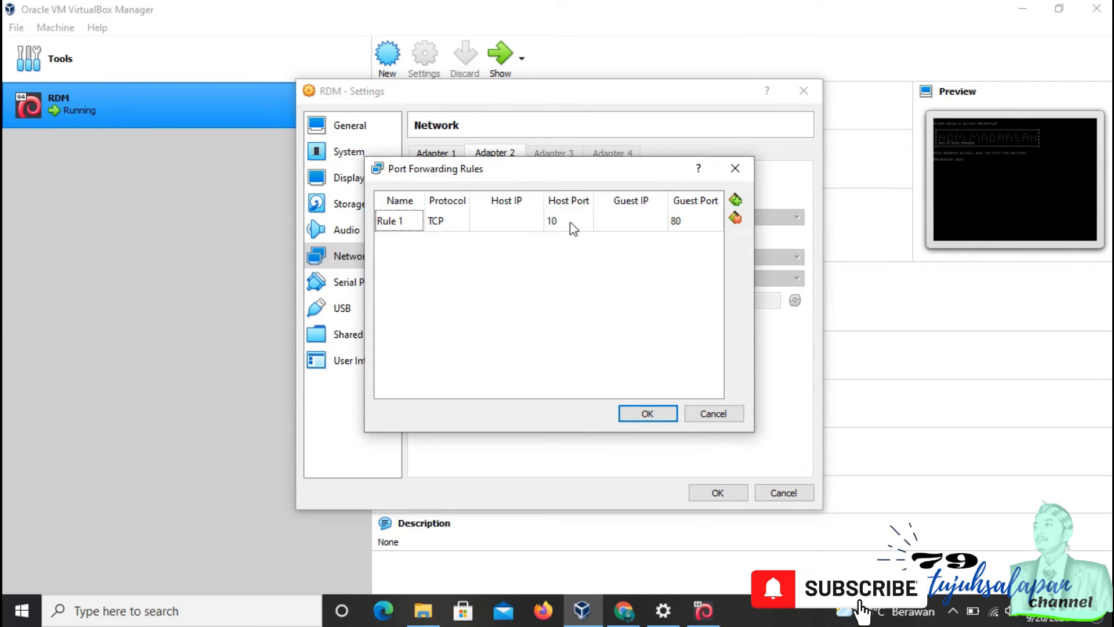
{"action": "left_click", "coordinate": [644, 412]}
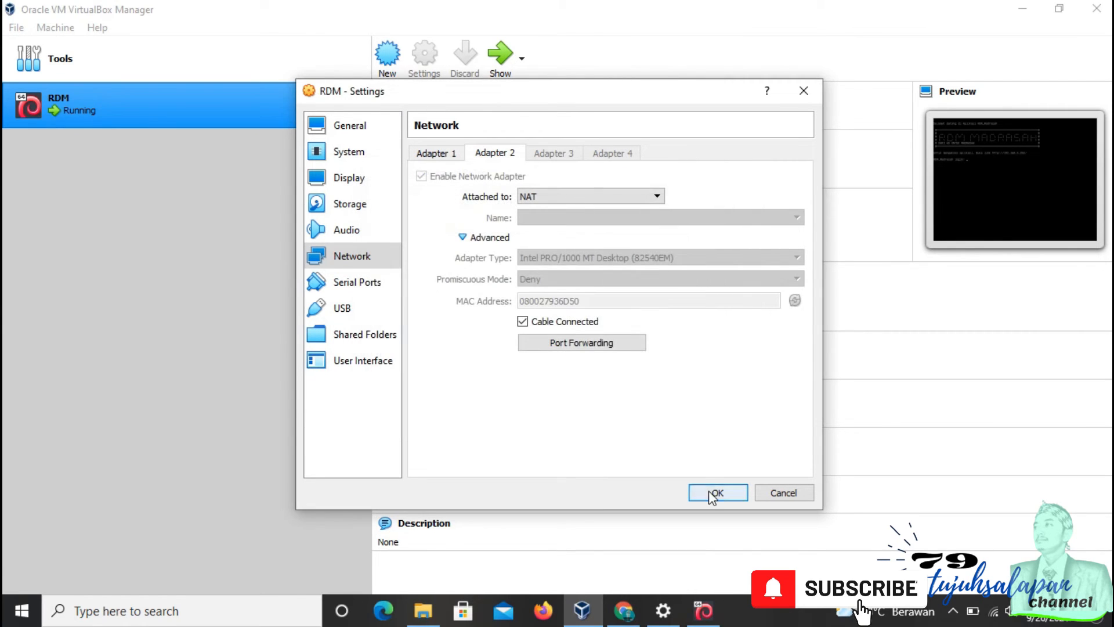
{"action": "left_click", "coordinate": [713, 493]}
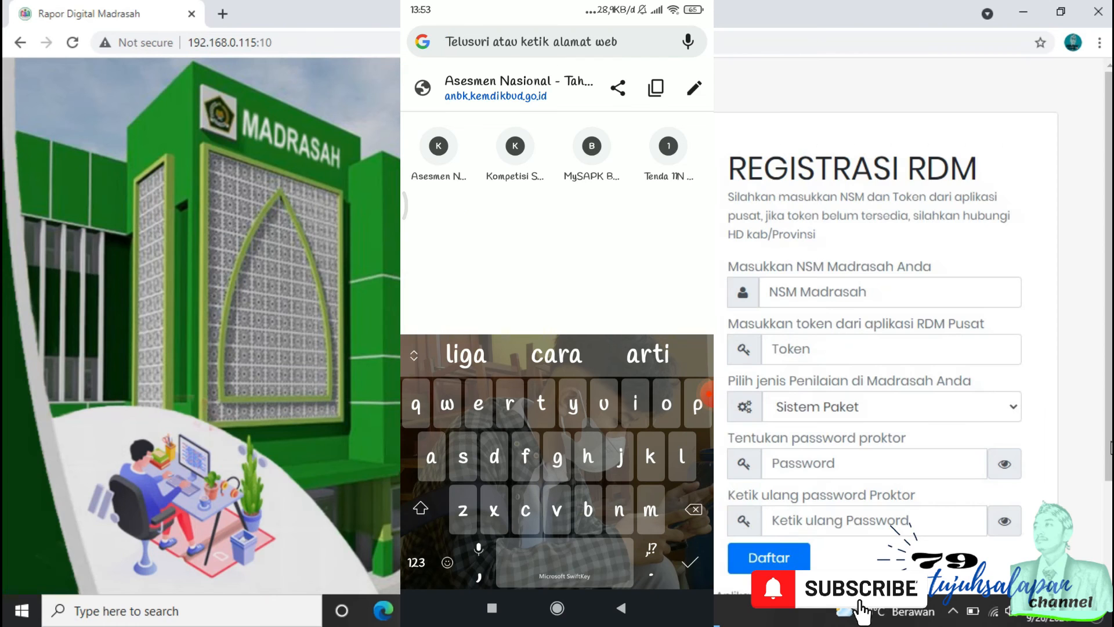
Step: Open 192.168.0.115:10 in the phone's browser to reach the RDM web app
{"action": "type", "text": "1"}
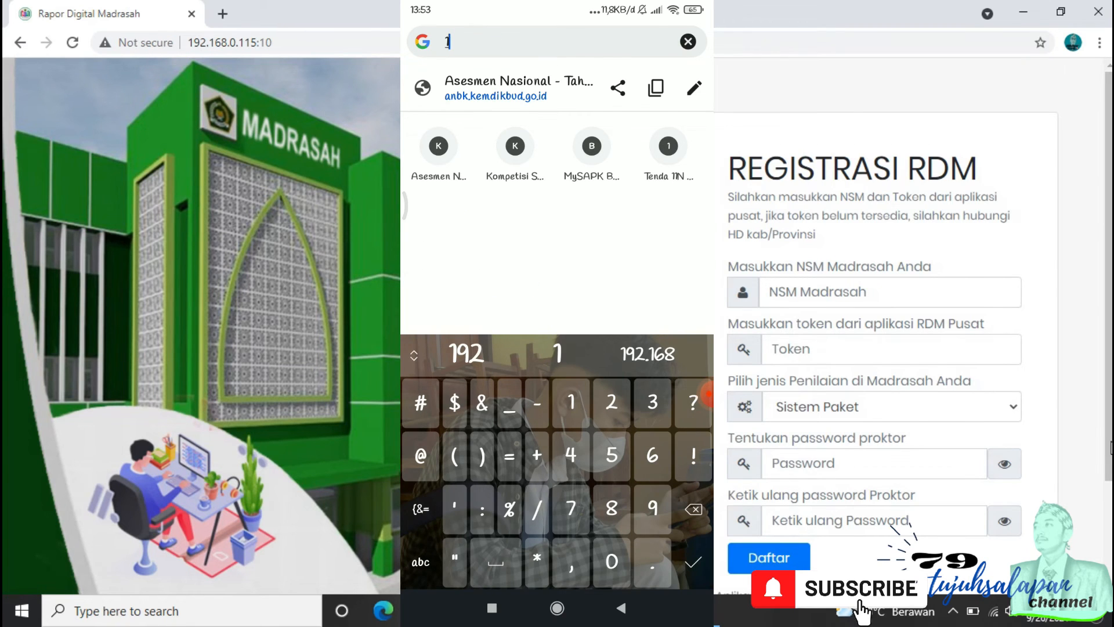
{"action": "type", "text": "92."}
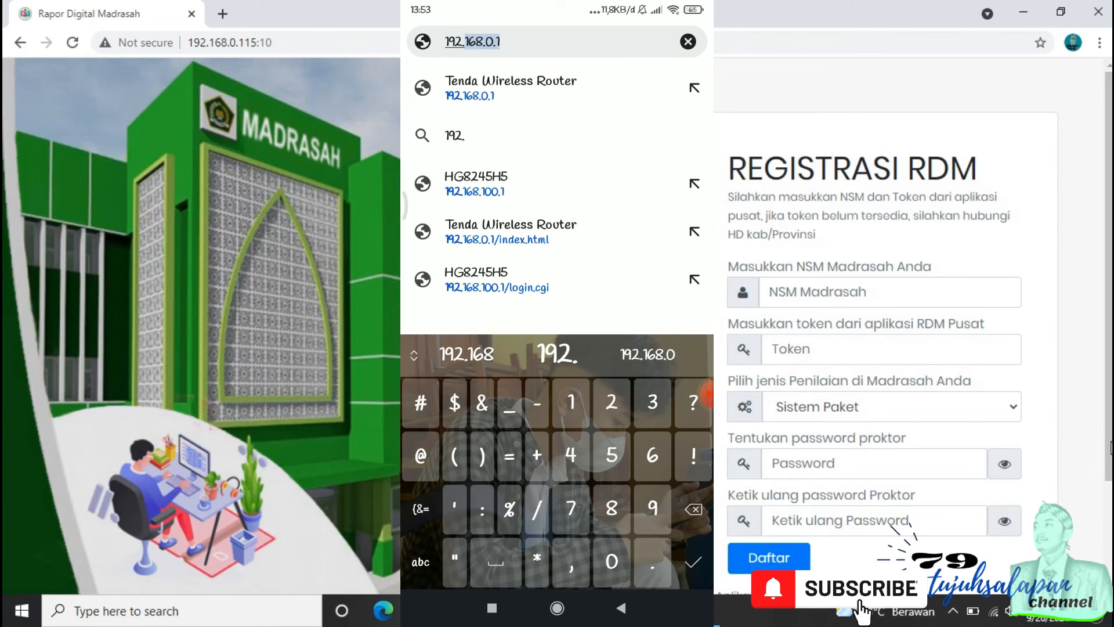
{"action": "type", "text": "168.0"}
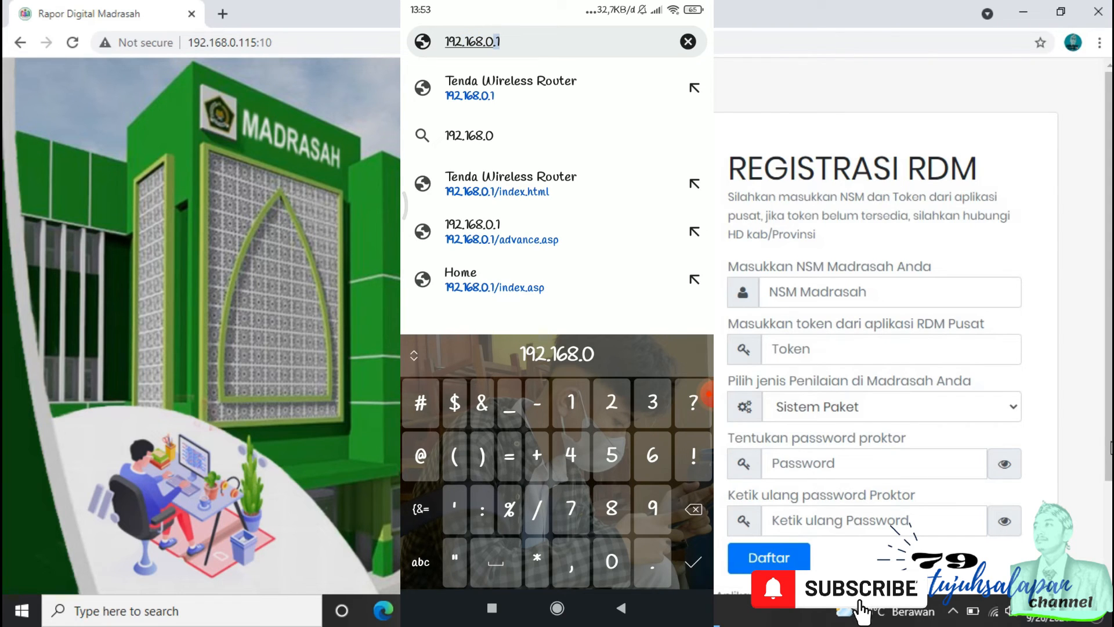
{"action": "type", "text": ".115"}
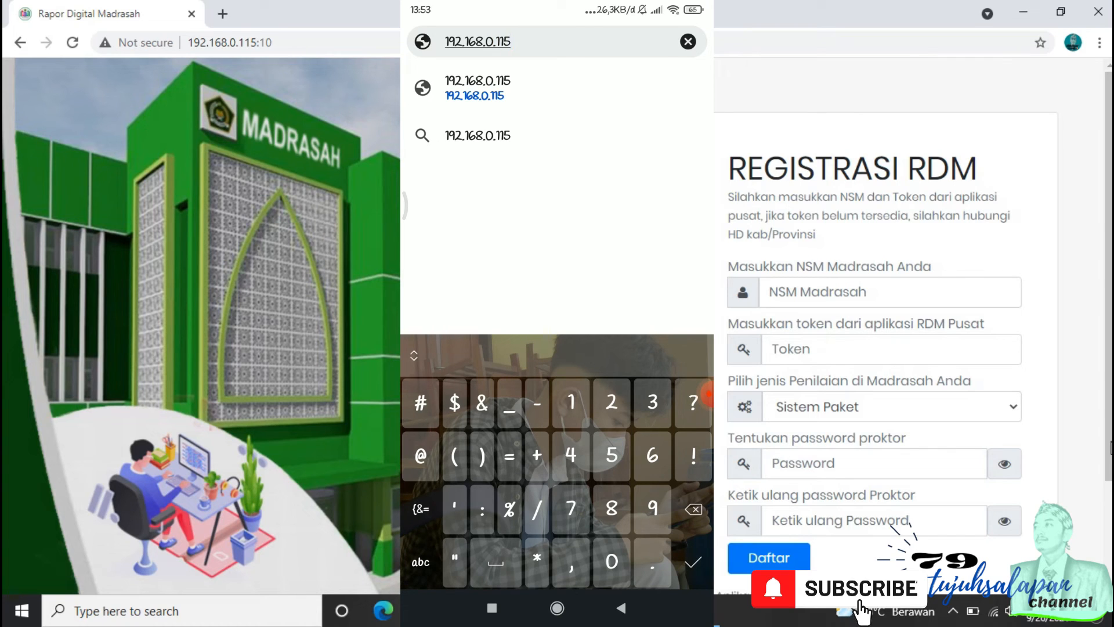
{"action": "type", "text": ":10"}
{"action": "key", "text": "Return"}
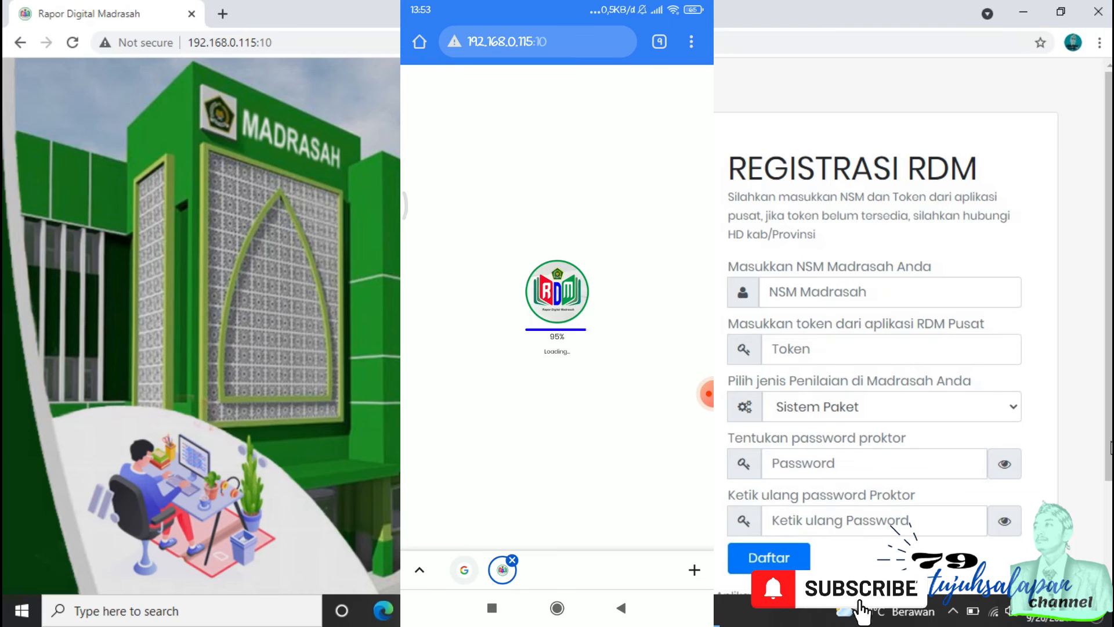
Step: Toggle the phone browser's desktop site option to change how the RDM page is shown
{"action": "left_click", "coordinate": [691, 41]}
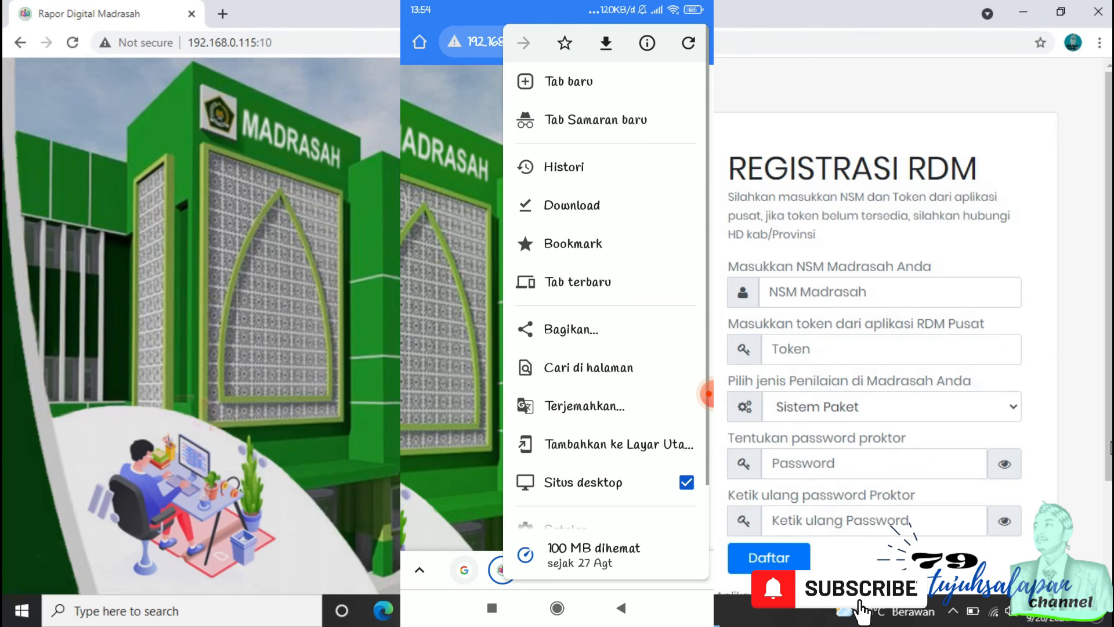
{"action": "left_click", "coordinate": [583, 481]}
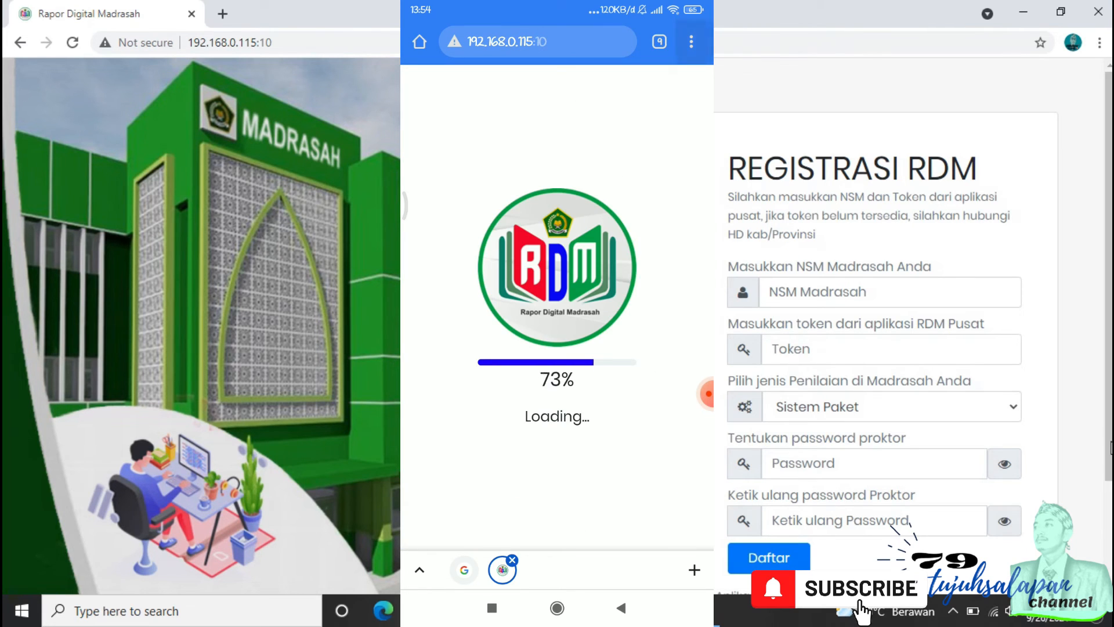
{"action": "left_click", "coordinate": [691, 42]}
{"action": "left_click", "coordinate": [580, 480]}
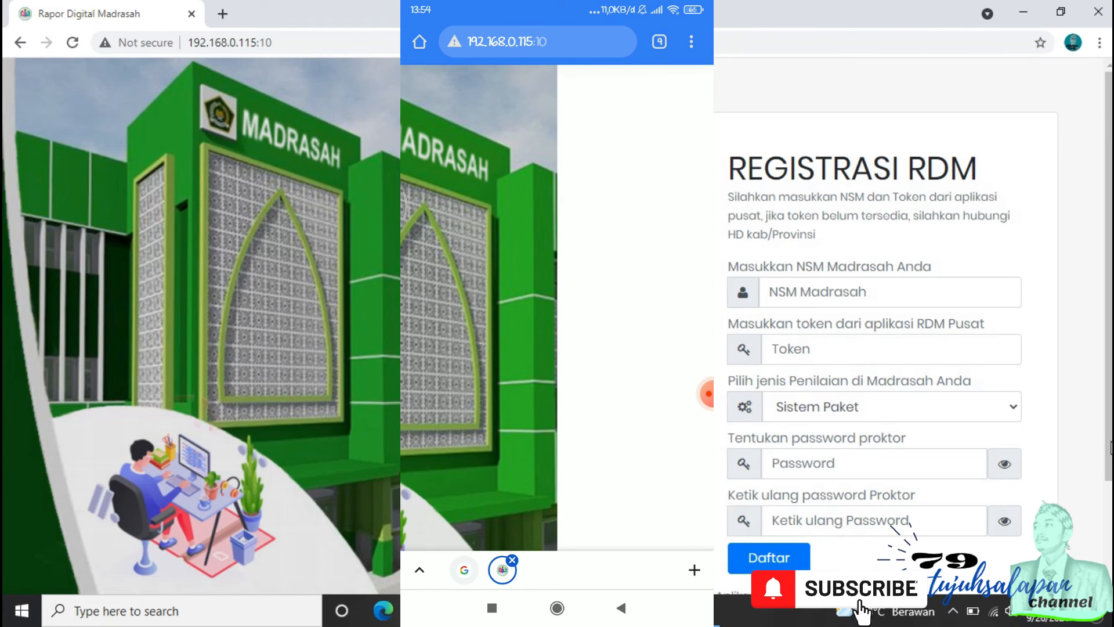
{"action": "left_click", "coordinate": [691, 42]}
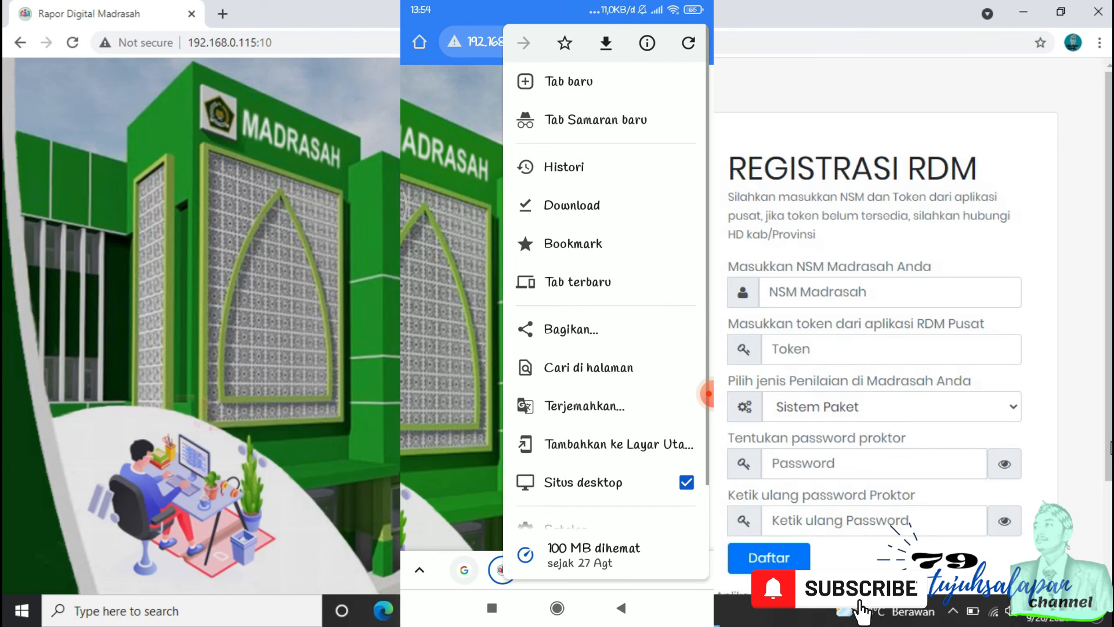
{"action": "left_click", "coordinate": [580, 480]}
Step: Scroll through the RDM registration form on the phone
{"action": "scroll", "coordinate": [557, 307], "scroll_direction": "down", "scroll_amount": 3}
{"action": "scroll", "coordinate": [557, 307], "scroll_direction": "up", "scroll_amount": 3}
{"action": "scroll", "coordinate": [557, 307], "scroll_direction": "down", "scroll_amount": 3}
{"action": "scroll", "coordinate": [557, 307], "scroll_direction": "up", "scroll_amount": 3}
{"action": "scroll", "coordinate": [557, 307], "scroll_direction": "down", "scroll_amount": 3}
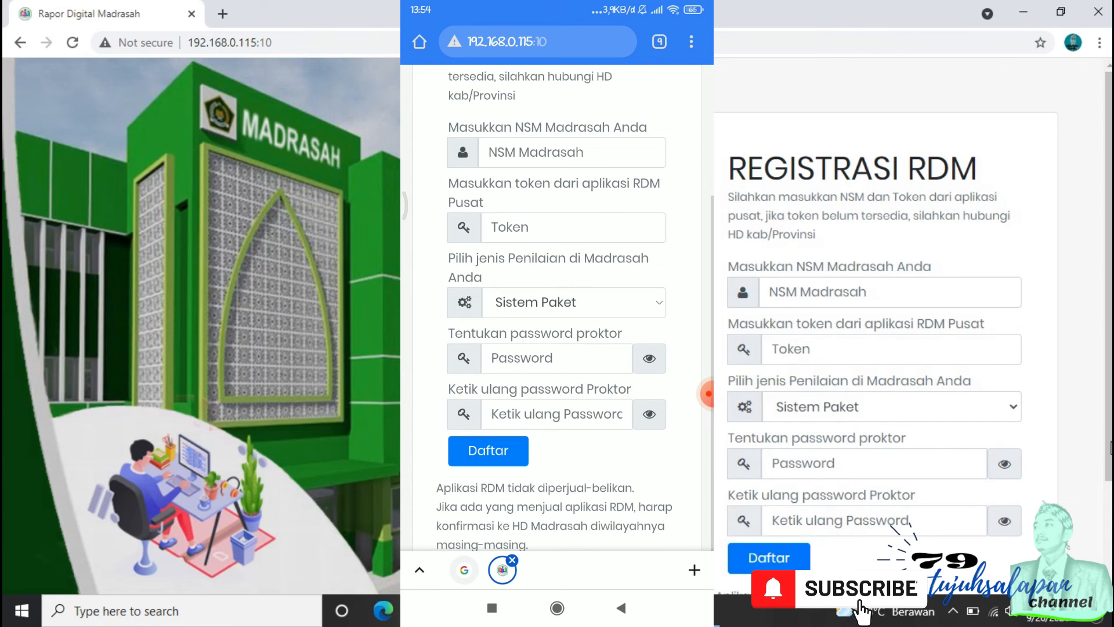
{"action": "scroll", "coordinate": [557, 307], "scroll_direction": "down", "scroll_amount": 1}
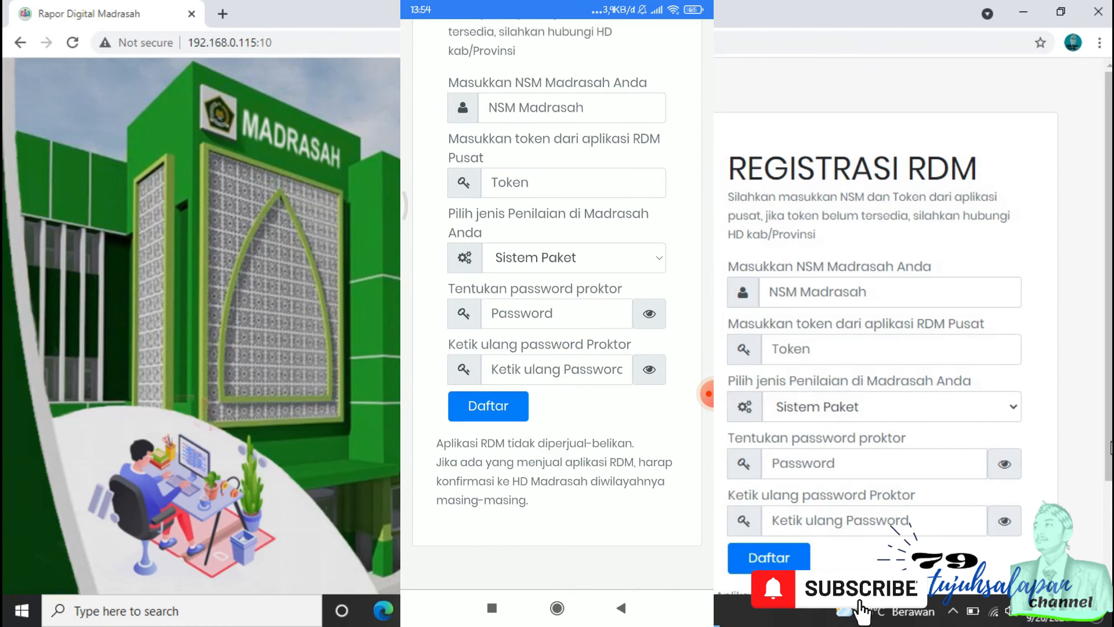
{"action": "scroll", "coordinate": [557, 307], "scroll_direction": "up", "scroll_amount": 3}
{"action": "scroll", "coordinate": [557, 308], "scroll_direction": "down", "scroll_amount": 3}
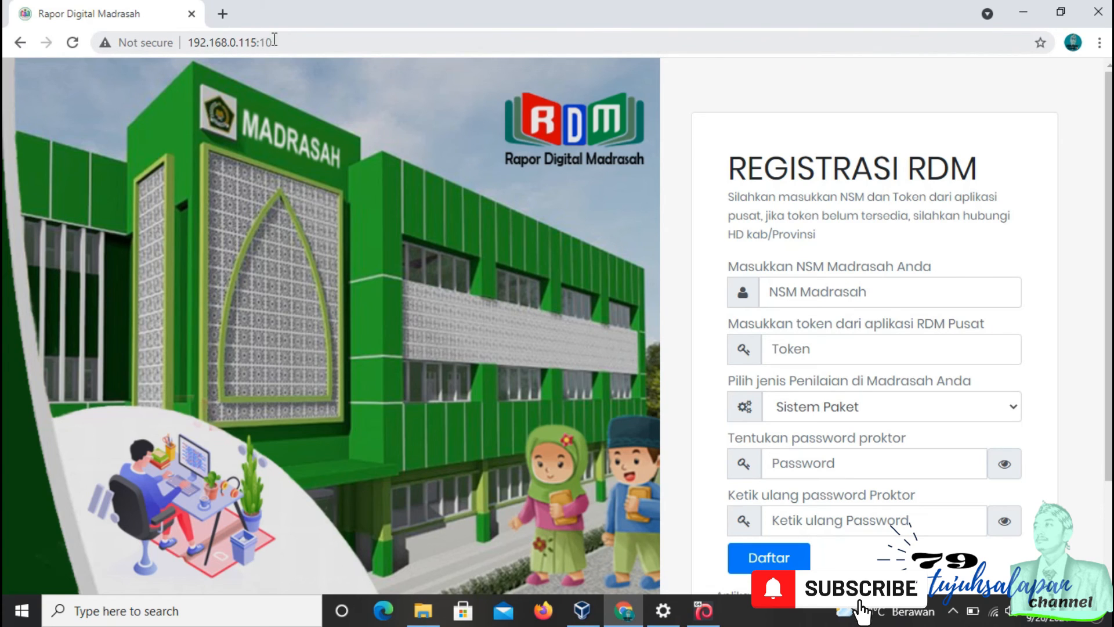
{"action": "left_click", "coordinate": [248, 43]}
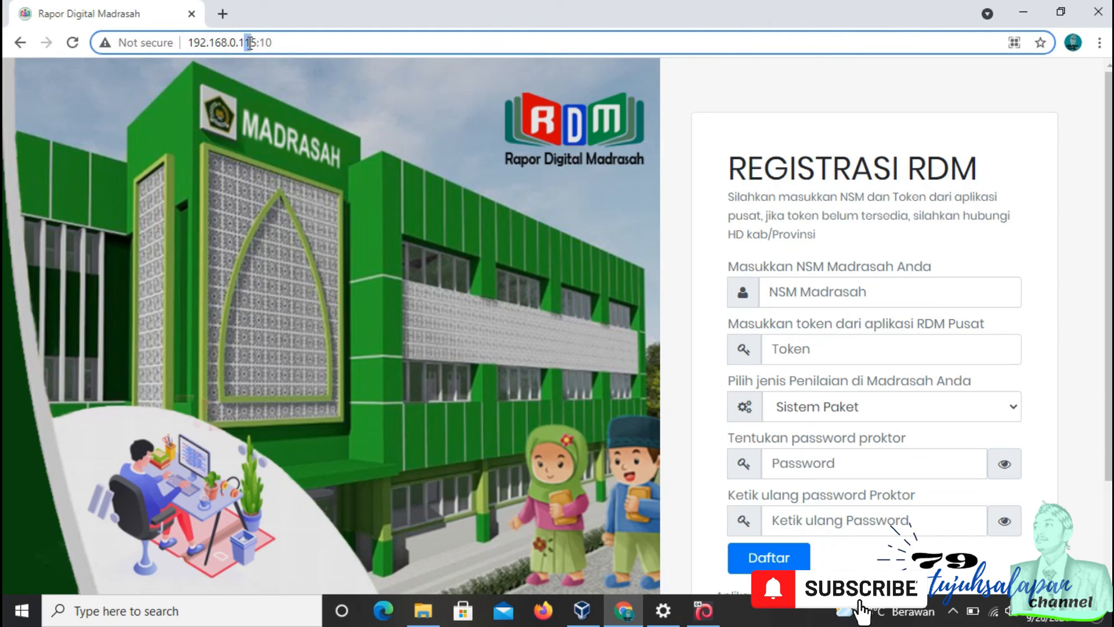
{"action": "mouse_move", "coordinate": [255, 42]}
{"action": "left_mouse_down"}
{"action": "mouse_move", "coordinate": [239, 44]}
{"action": "mouse_move", "coordinate": [256, 44]}
{"action": "left_mouse_up"}
{"action": "left_click", "coordinate": [240, 43]}
{"action": "left_click", "coordinate": [251, 49]}
Step: Open the host's network adapter connections from the network settings
{"action": "right_click", "coordinate": [992, 610]}
{"action": "left_click", "coordinate": [995, 587]}
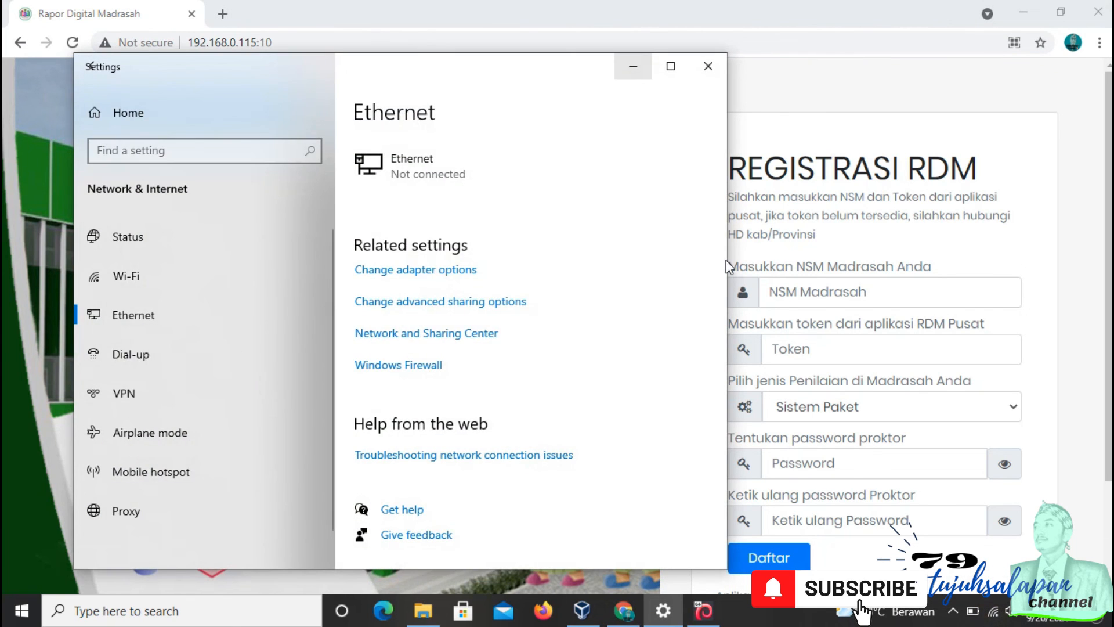
{"action": "left_click", "coordinate": [219, 309]}
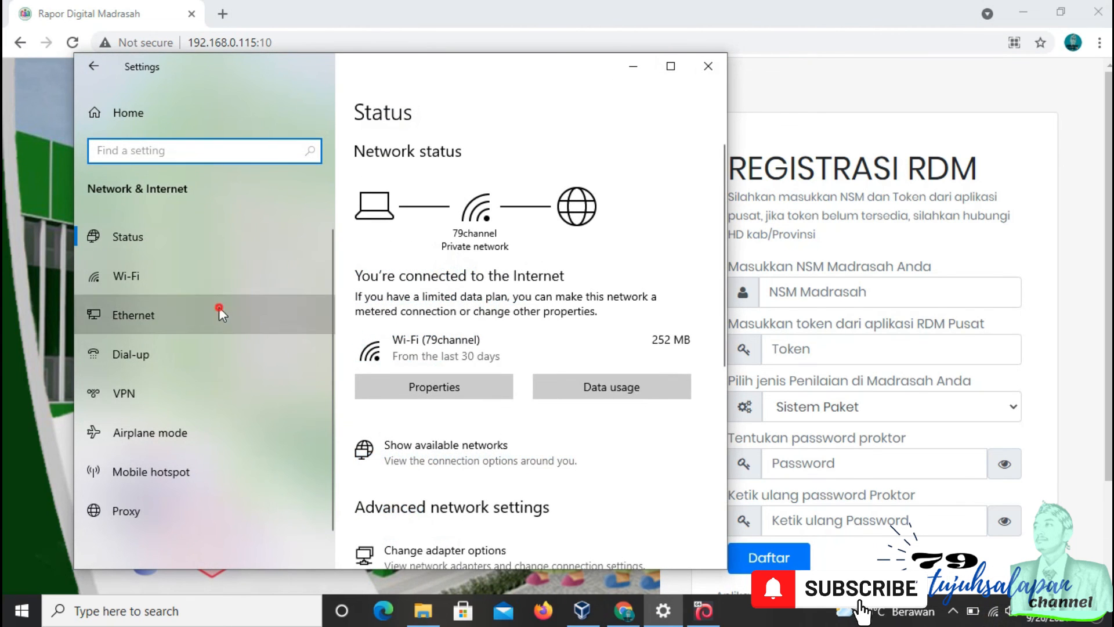
{"action": "left_click", "coordinate": [452, 268]}
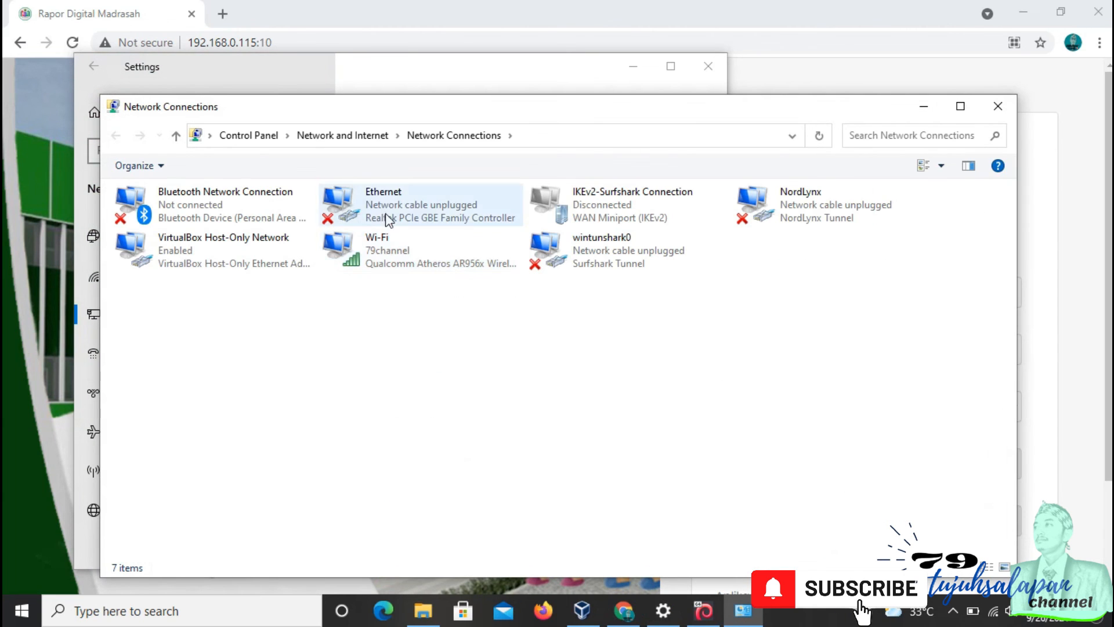
Step: Open the Wi-Fi connection's status and its network connection details
{"action": "right_click", "coordinate": [378, 262]}
{"action": "left_click", "coordinate": [441, 308]}
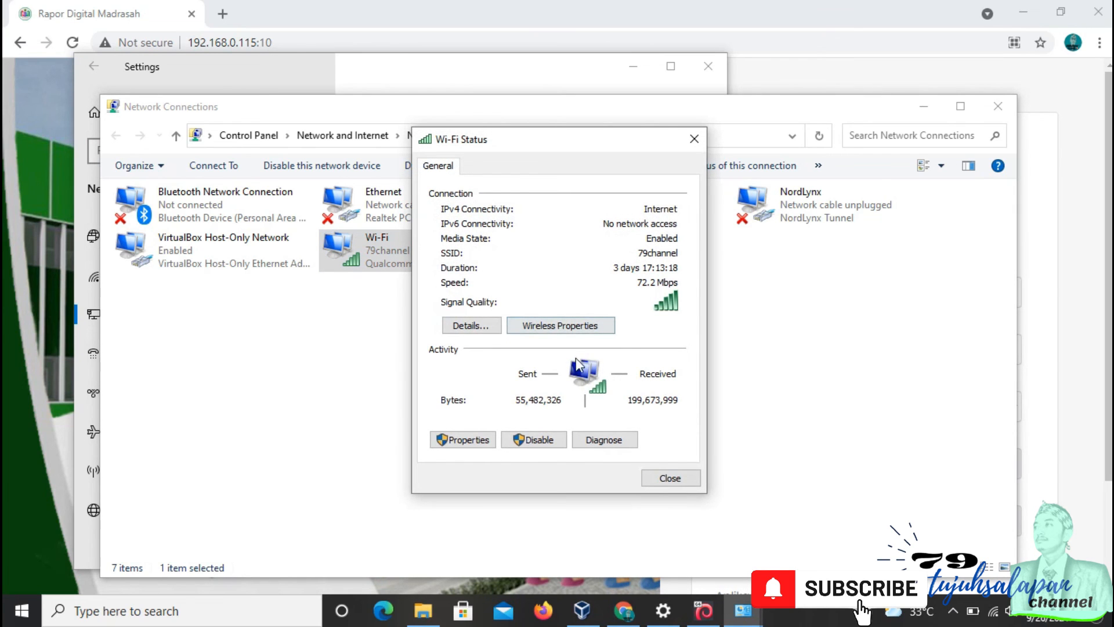
{"action": "left_click", "coordinate": [471, 326]}
{"action": "left_click", "coordinate": [563, 283]}
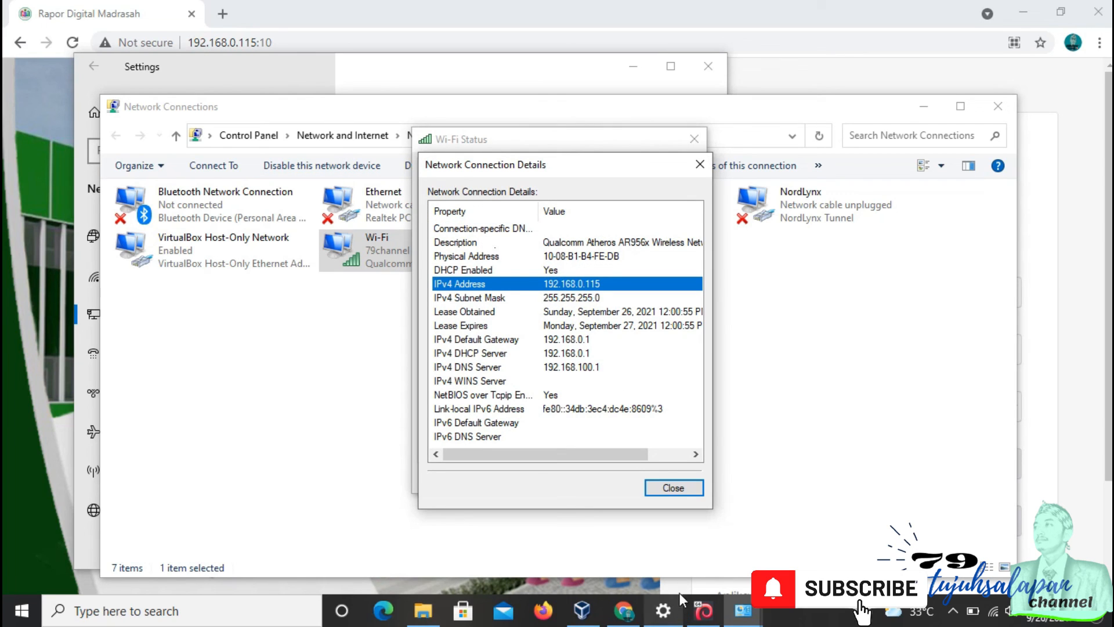
Step: Recheck the Adapter 2 port forwarding rule in RDM's settings and close the dialogs
{"action": "left_click", "coordinate": [584, 612]}
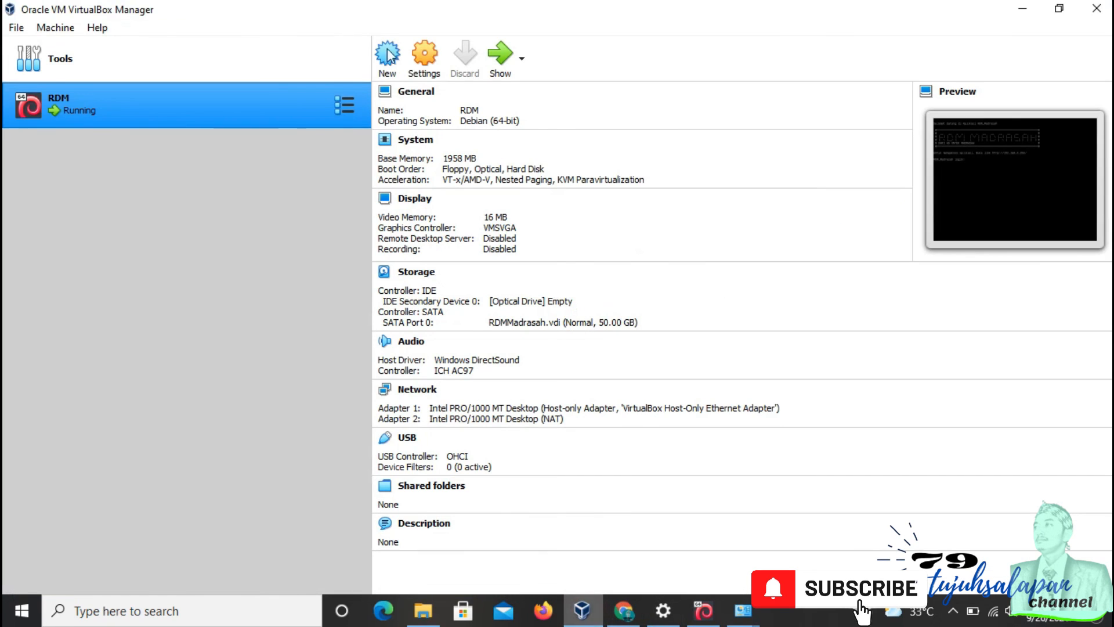
{"action": "left_click", "coordinate": [424, 56]}
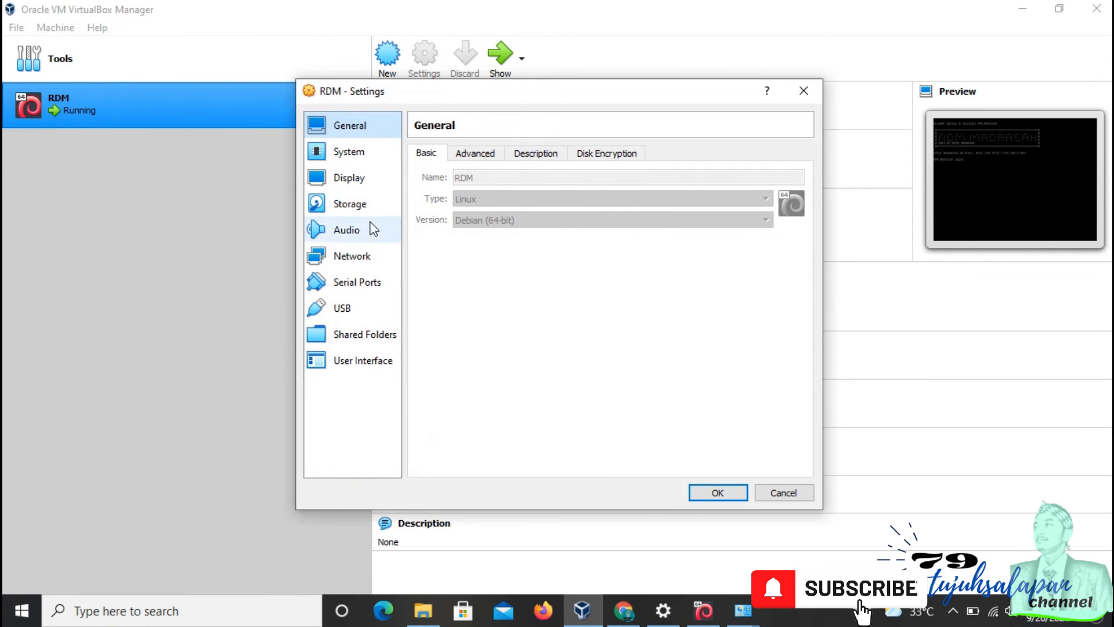
{"action": "left_click", "coordinate": [361, 255]}
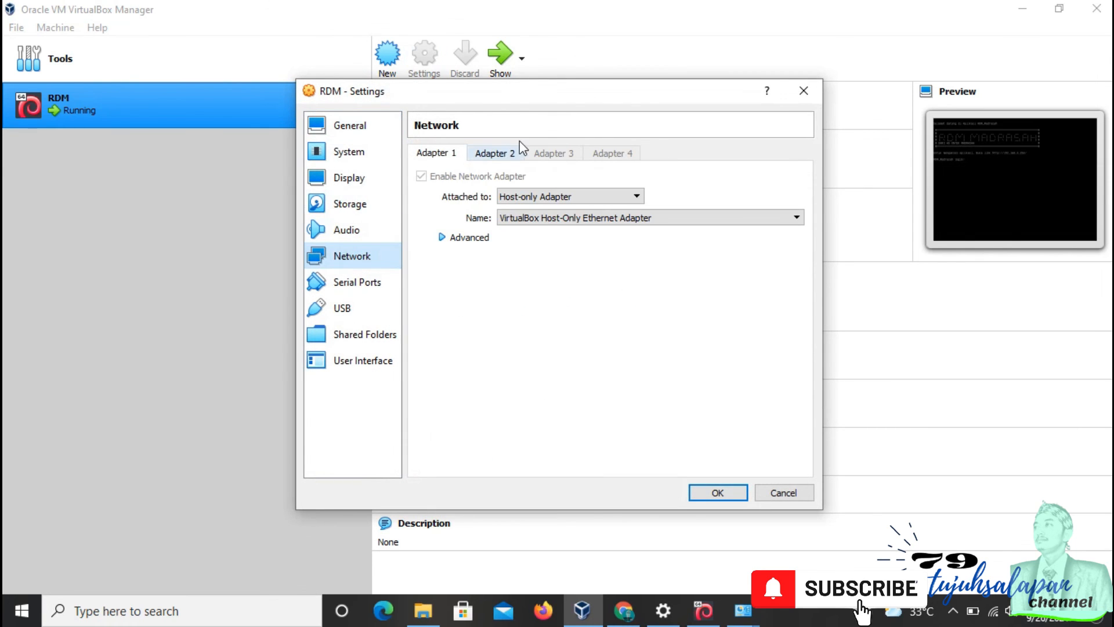
{"action": "left_click", "coordinate": [496, 153]}
{"action": "left_click", "coordinate": [463, 237]}
{"action": "left_click", "coordinate": [587, 342]}
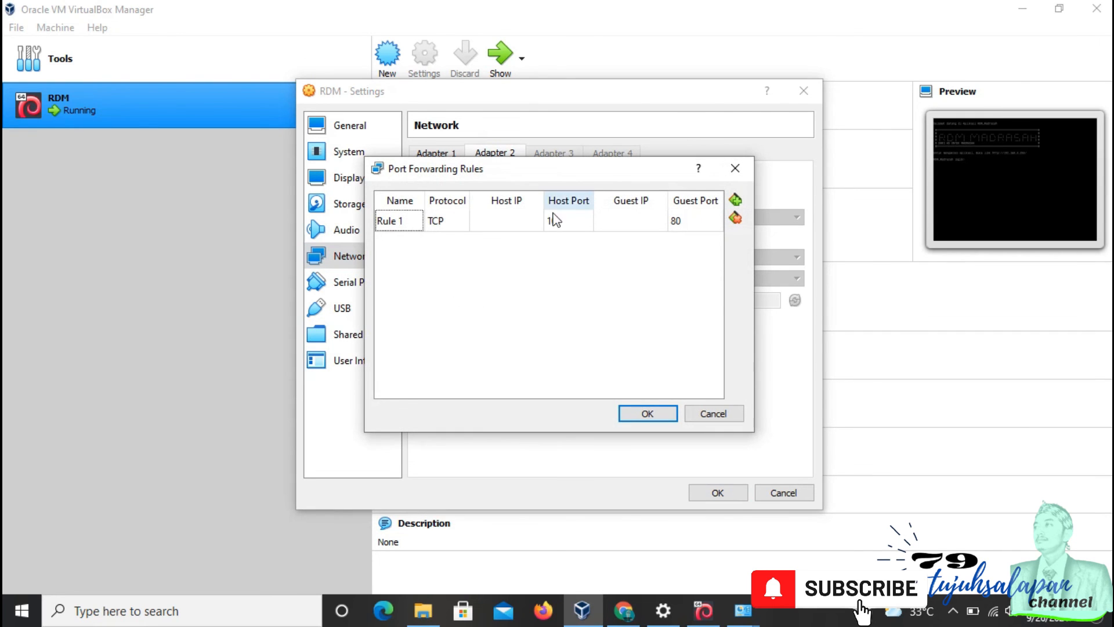
{"action": "left_click", "coordinate": [669, 412]}
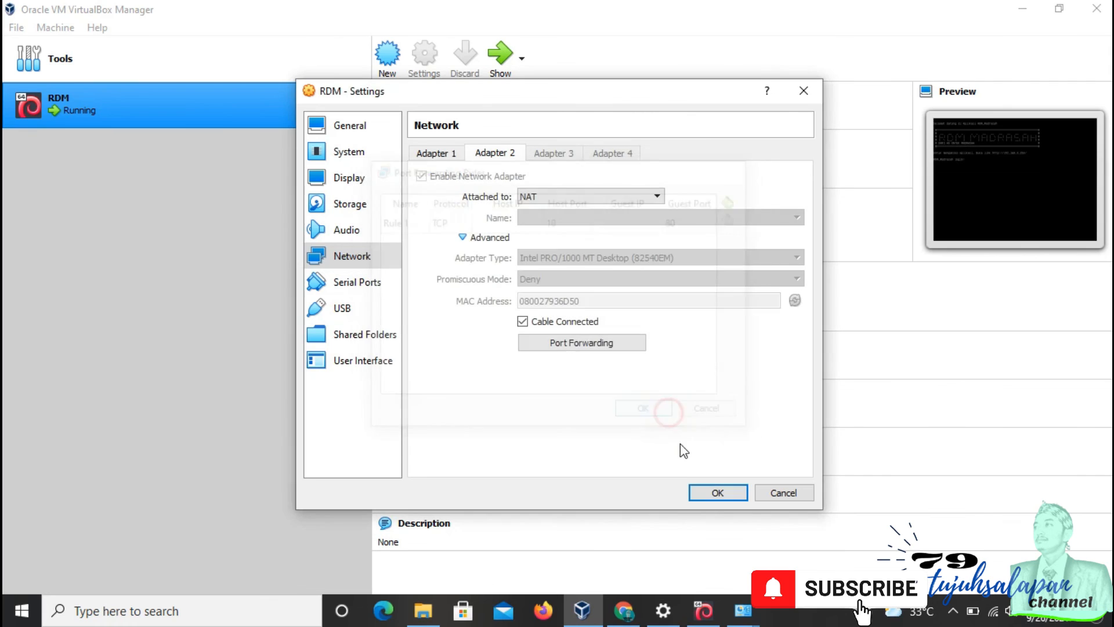
{"action": "left_click", "coordinate": [716, 492]}
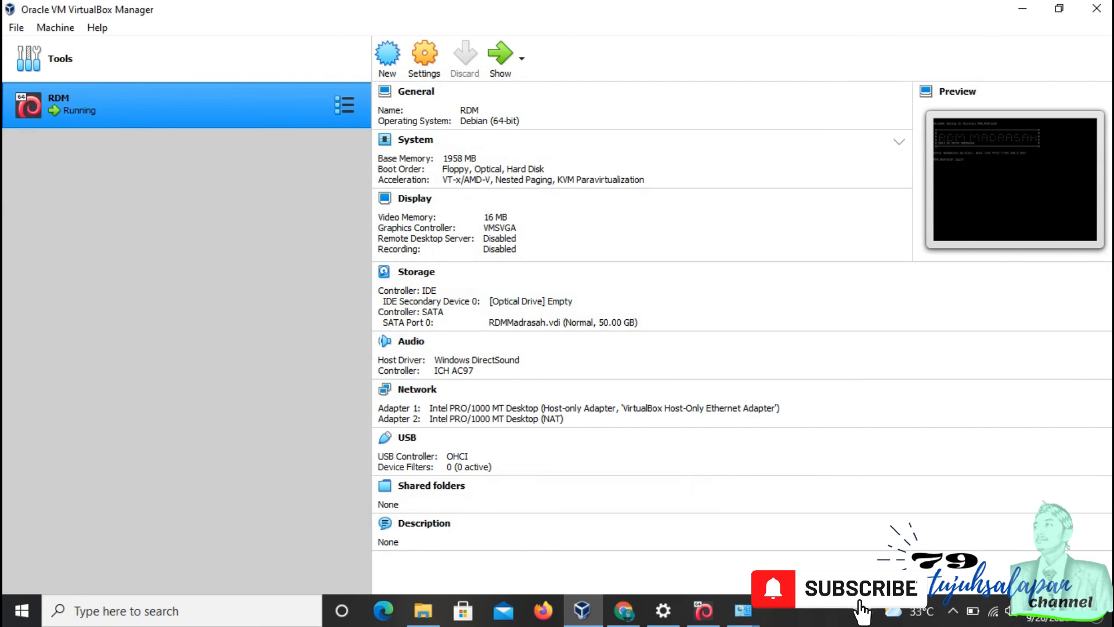
Step: Close the VirtualBox Manager and the open network details, status, connections and settings windows
{"action": "left_click", "coordinate": [1096, 8]}
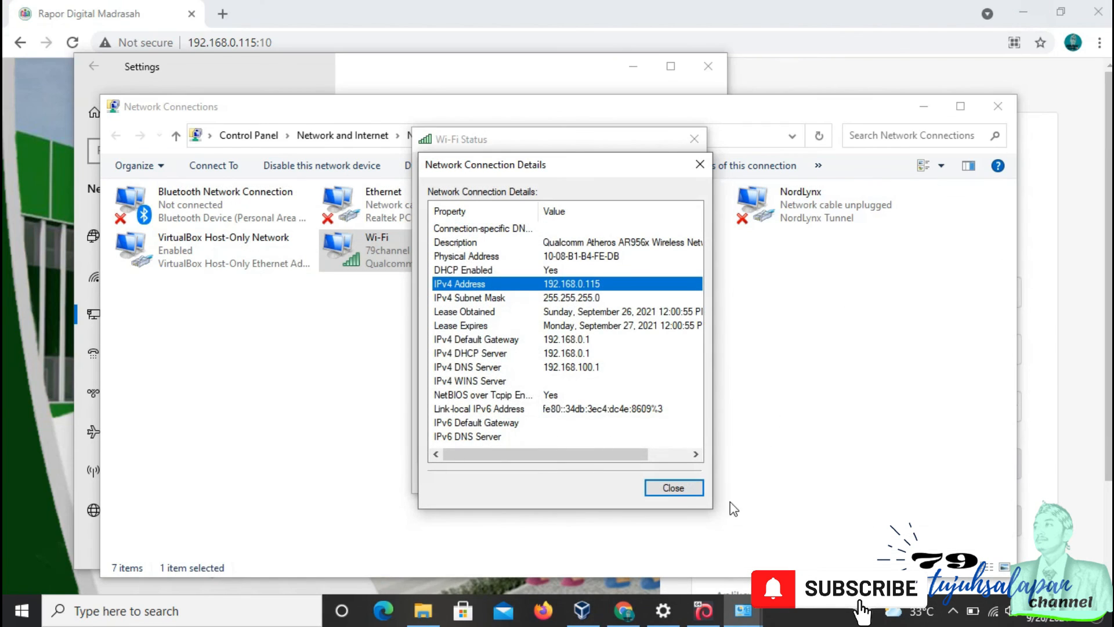
{"action": "left_click", "coordinate": [689, 489]}
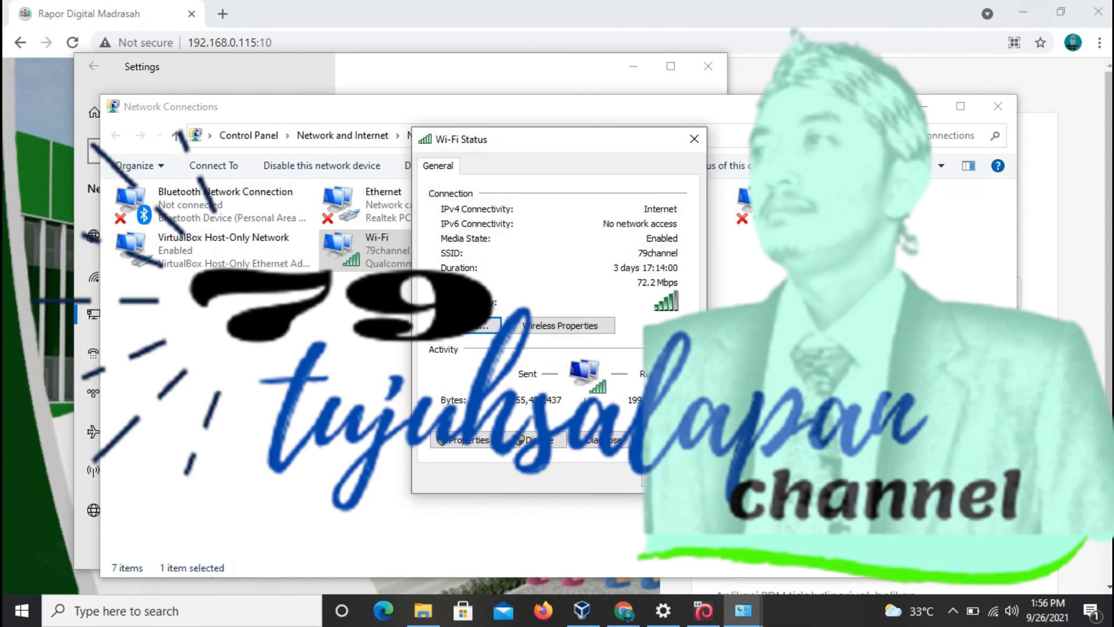
{"action": "left_click", "coordinate": [672, 479]}
{"action": "left_click", "coordinate": [1000, 114]}
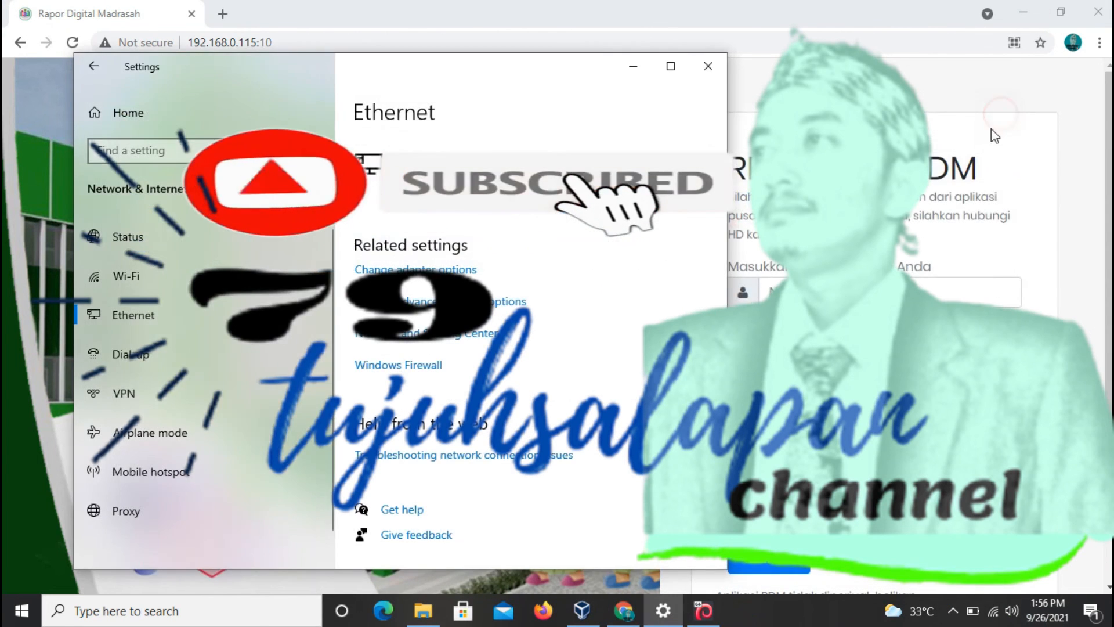
{"action": "left_click", "coordinate": [708, 65]}
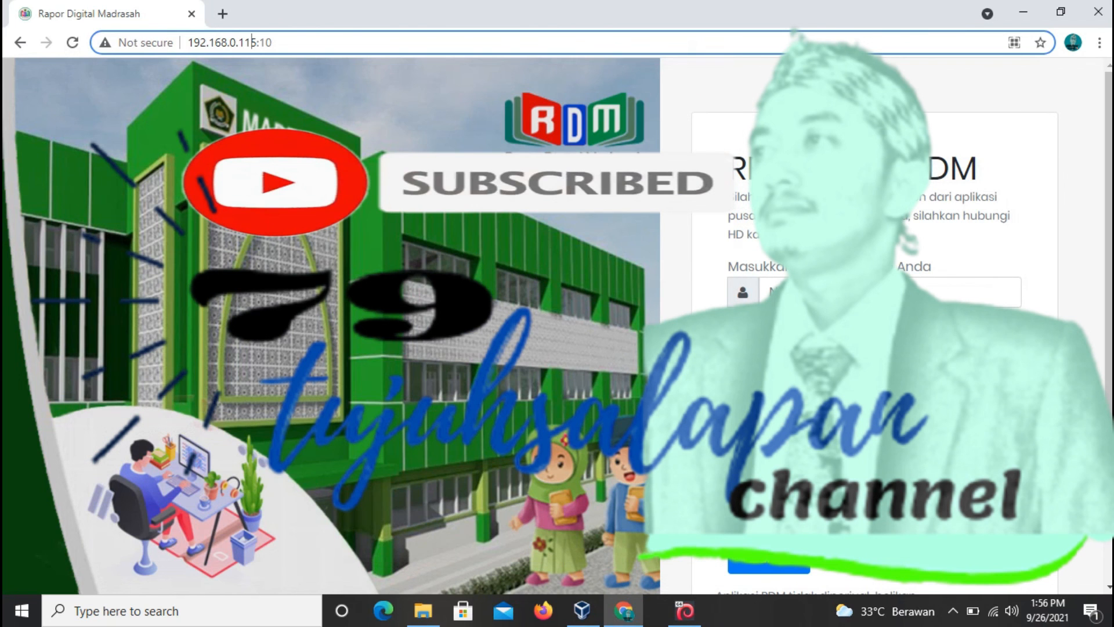